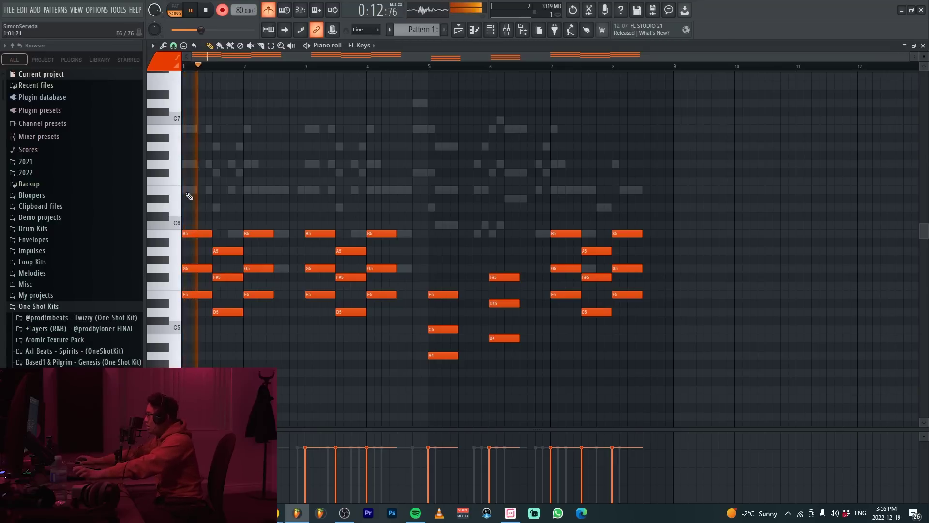
Step: Switch the piano roll to the Keyscape part and play its melody back over the FL Keys chords
double_click(191, 190)
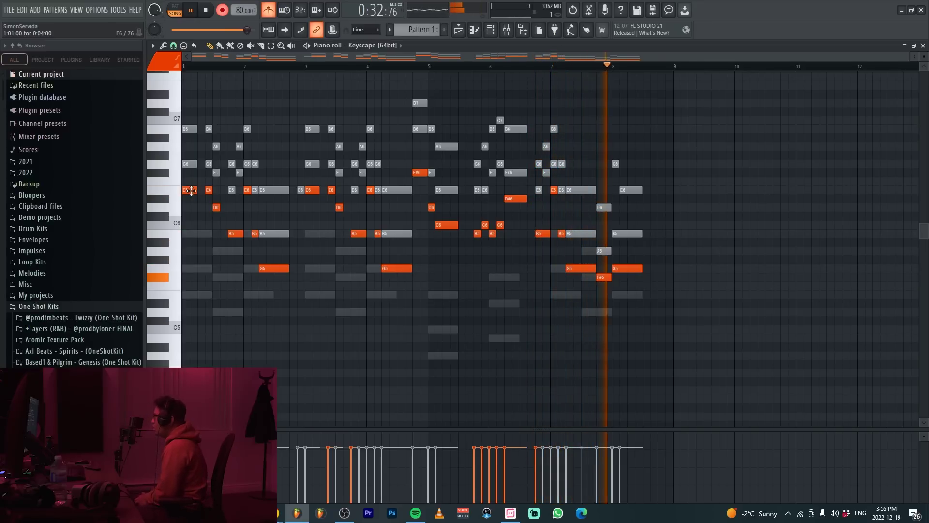
key(space)
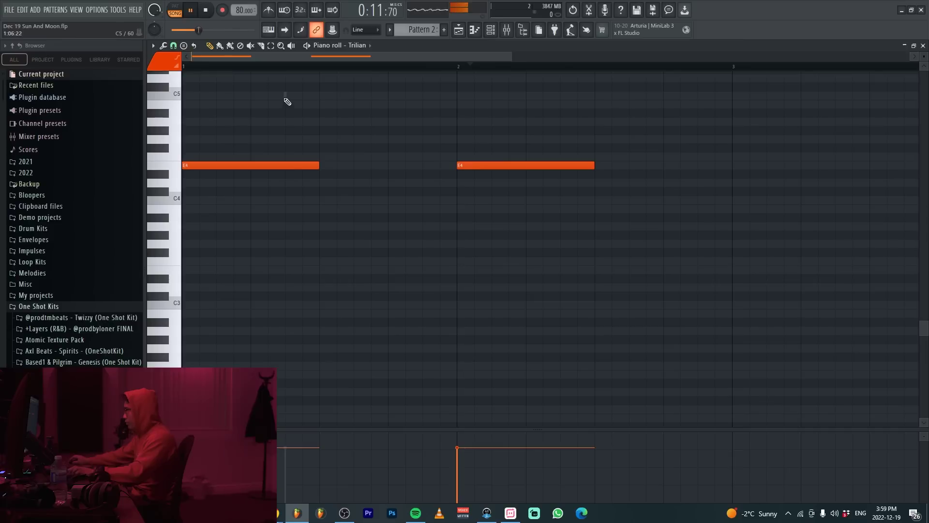
click(286, 97)
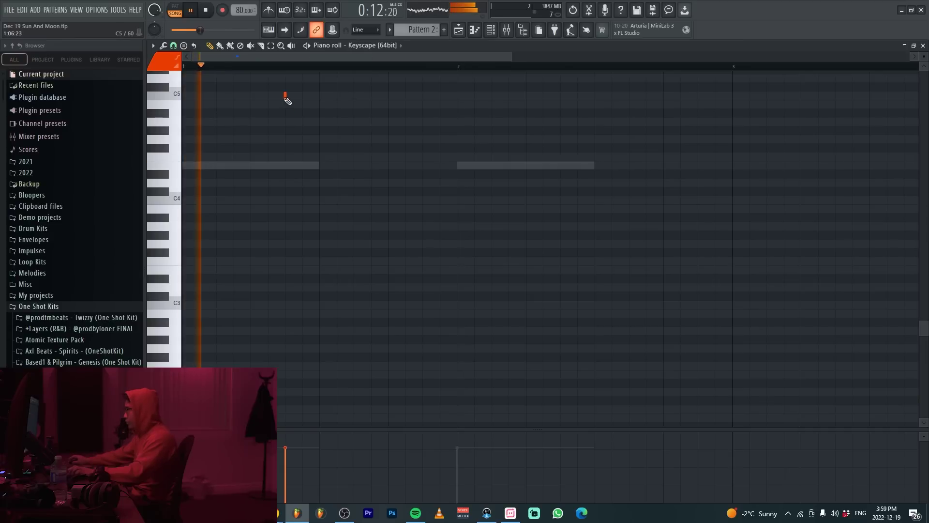
Step: Switch the piano roll to the Trilian part and add D4 notes in the second half of bar 1 and on the last beat of bar 2
double_click(285, 164)
scroll(301, 155, down, 3)
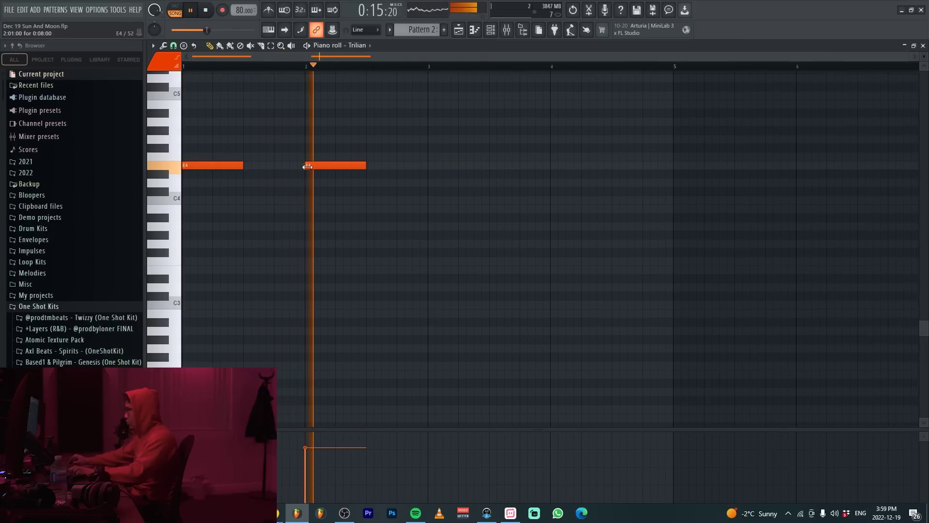
scroll(426, 172, up, 3)
key(space)
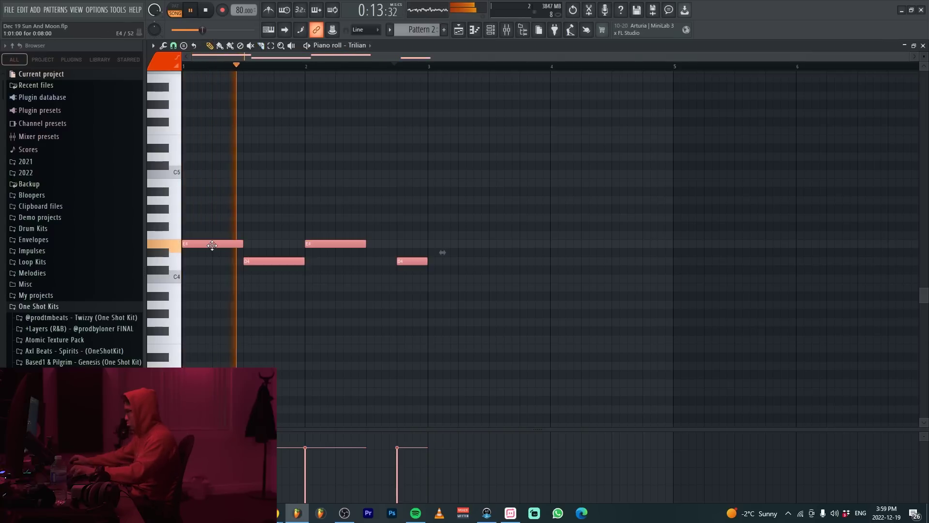
Step: Duplicate the two-bar E4 and D4 bass phrase into bars 3 and 4
key(ctrl+b)
scroll(457, 249, down, 1)
scroll(471, 271, up, 2)
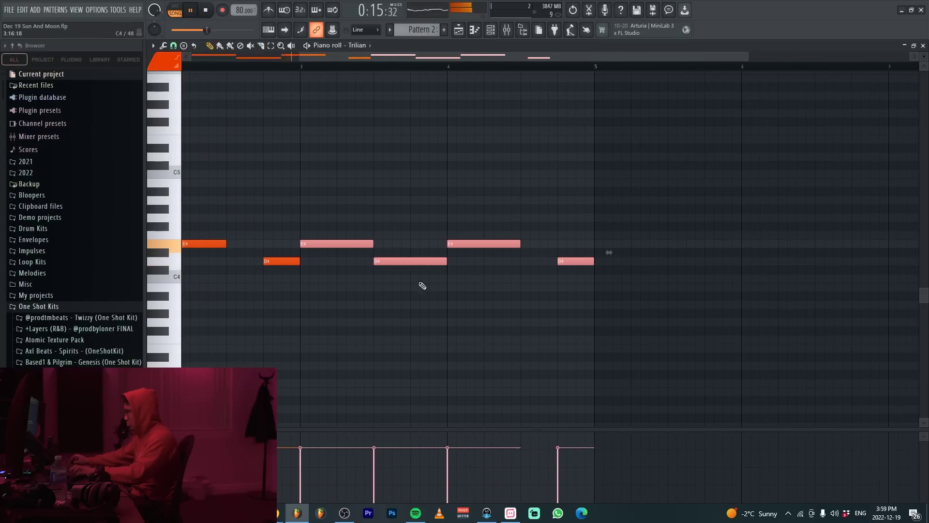
scroll(423, 286, down, 2)
scroll(661, 284, up, 2)
scroll(661, 284, down, 2)
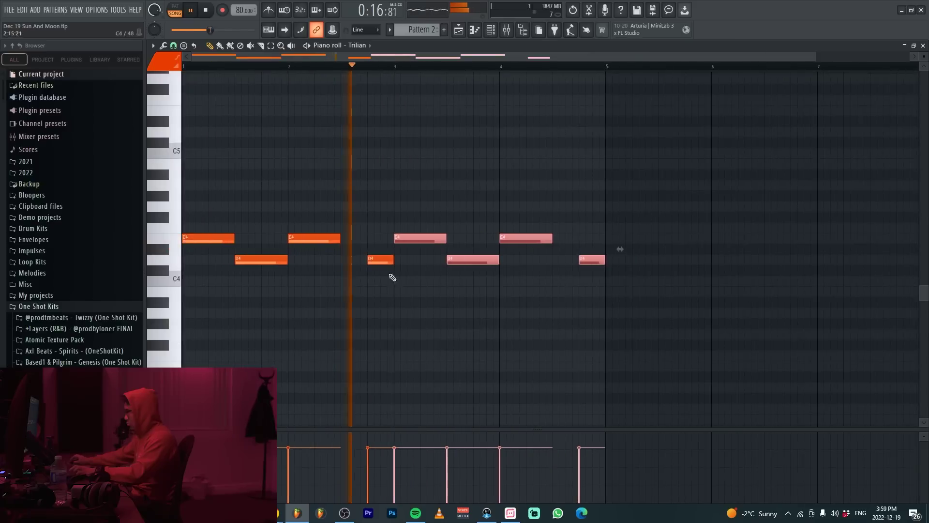
Step: Deselect the duplicated notes and add an A4 bass note at the start of bar 5 and a B4 at the start of bar 6
ctrl+click(438, 306)
click(607, 184)
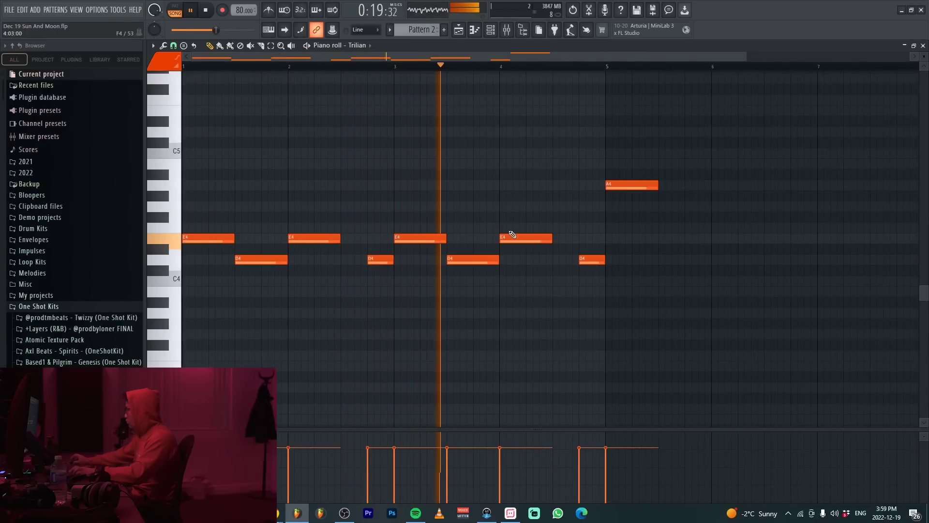
scroll(782, 222, up, 3)
scroll(502, 263, down, 3)
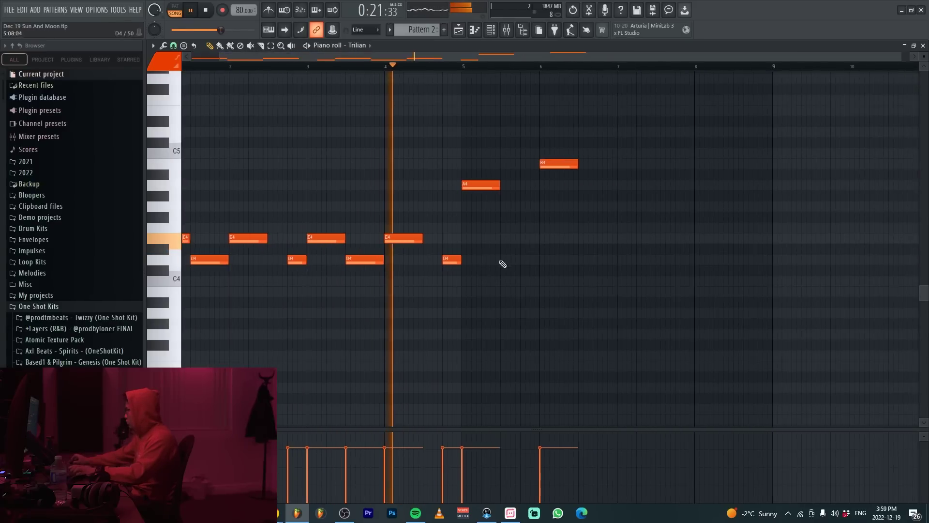
Step: Add a half-bar D#4 bass note starting on the last beat of bar 5
scroll(485, 263, up, 3)
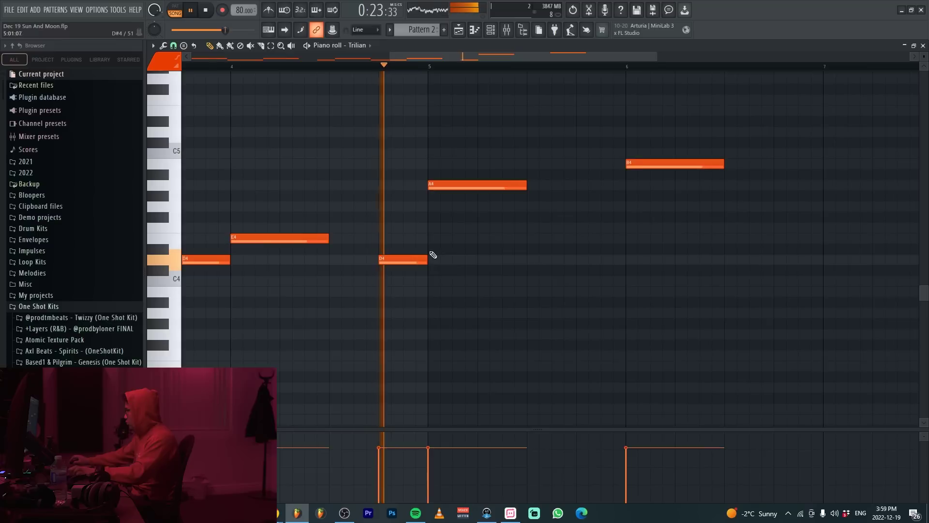
scroll(484, 242, down, 3)
scroll(532, 226, up, 3)
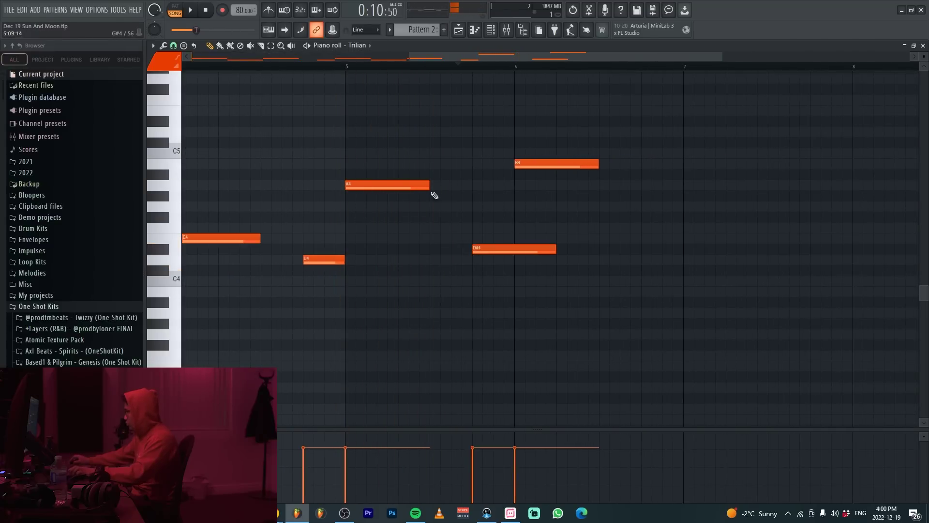
scroll(536, 194, up, 2)
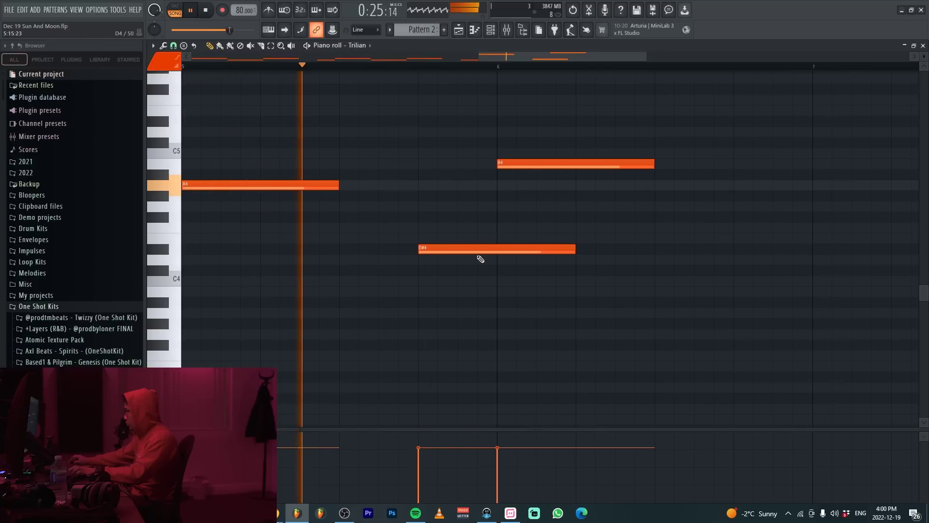
Step: Turn the D#4 note before bar 6 into two short ascending notes, A4 and A#4, ending at the bar line
key(space)
drag(475, 252, 477, 181)
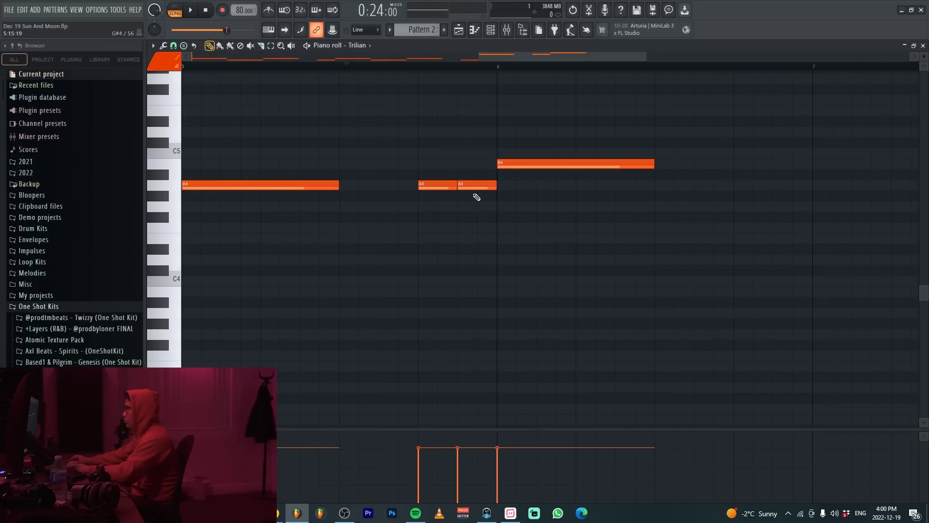
key(c)
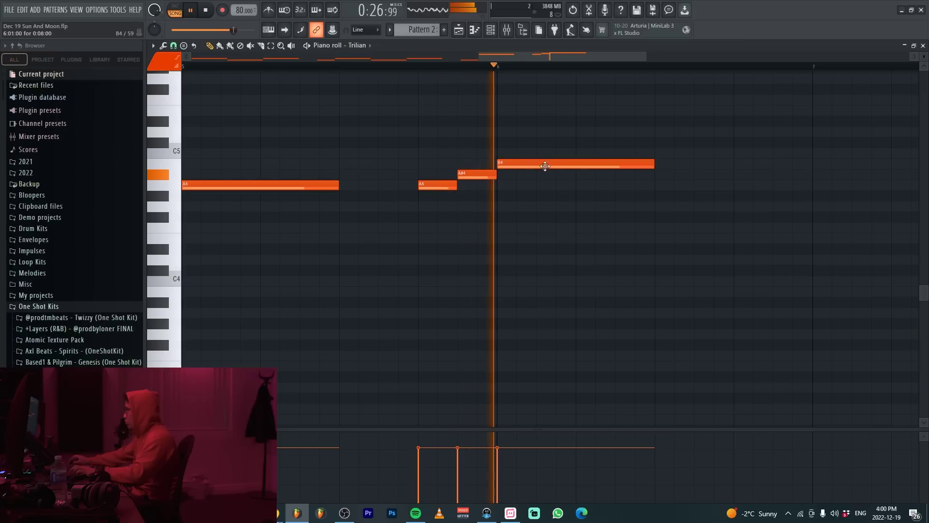
Step: Slice the B4 note in bar 6 into three parts and lower the second to F#4 and the third to D#4
click(541, 166)
click(581, 166)
key(space)
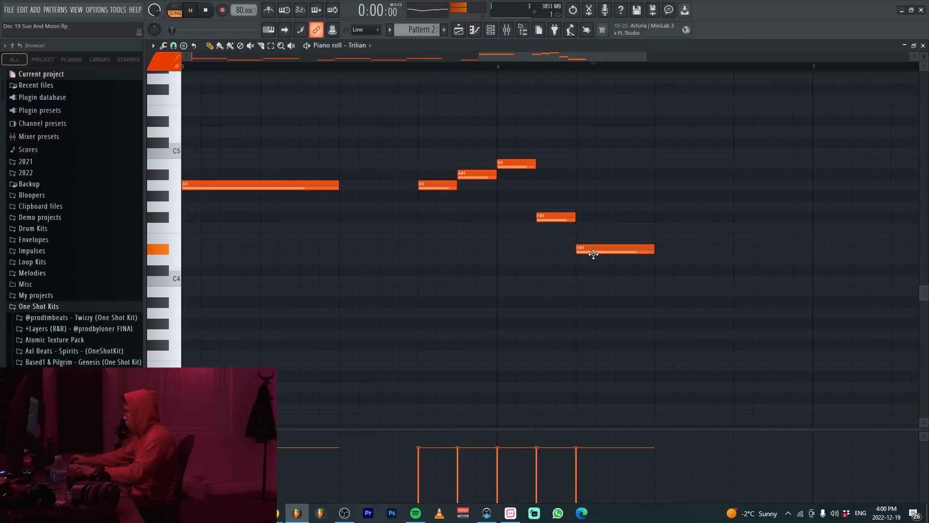
Step: Play the bass run back from the last beat of bar 5 and check the levels in the Console window
click(419, 73)
right_click(426, 73)
click(419, 68)
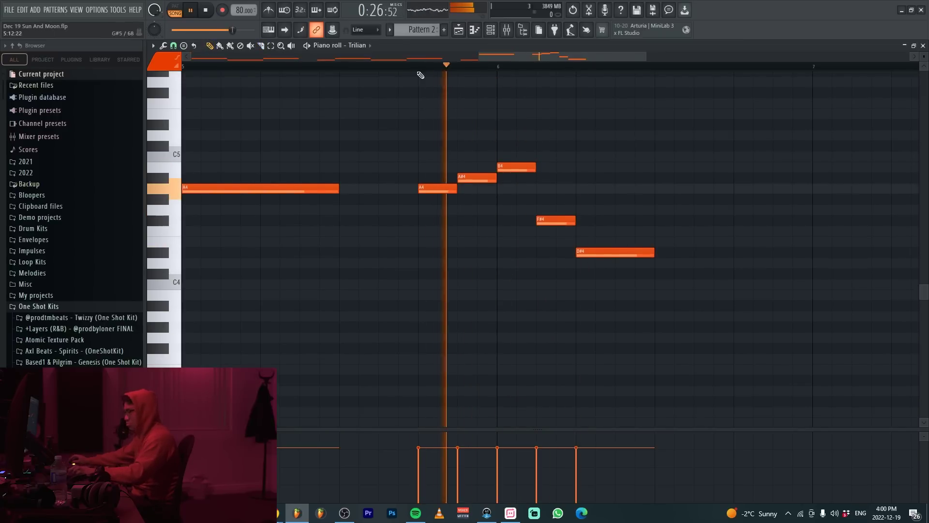
key(alt+Tab)
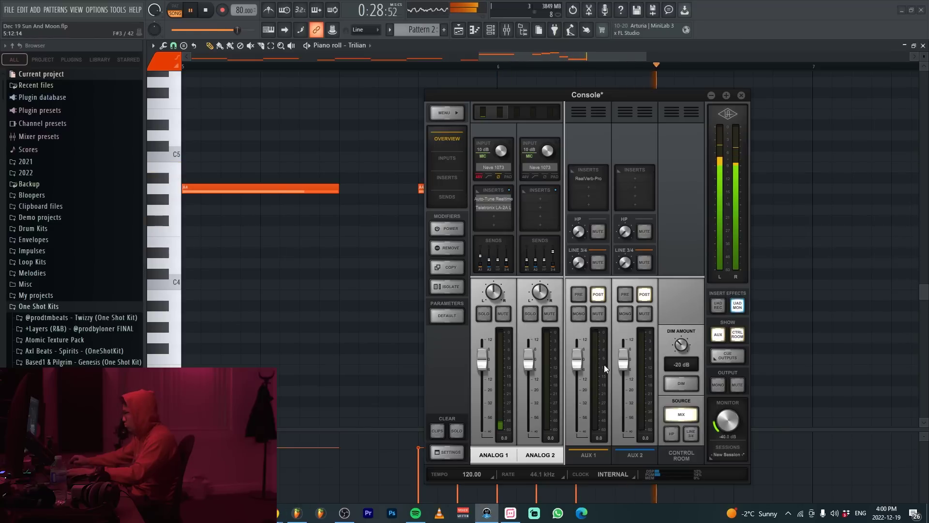
key(alt+Tab)
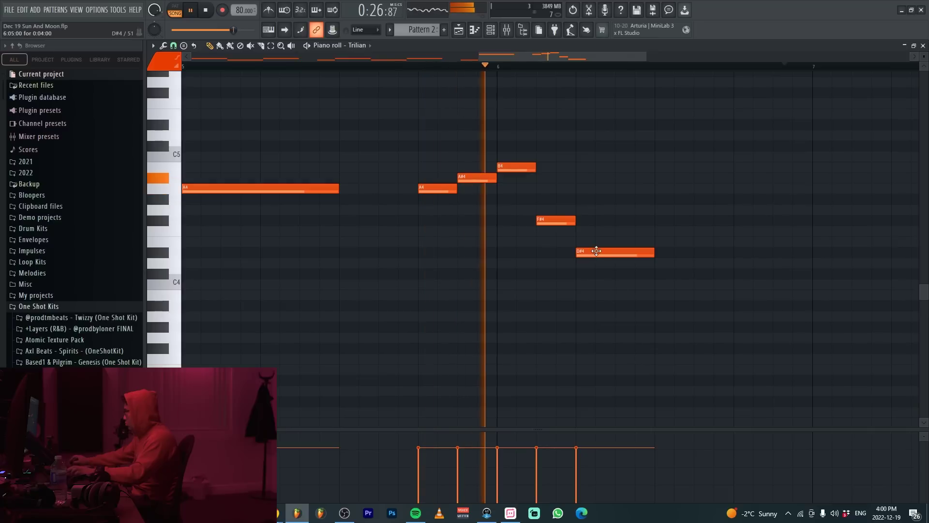
Step: Lower the D#4 note in bar 6 to B3 and add another B3 on the last beat of that bar
click(601, 294)
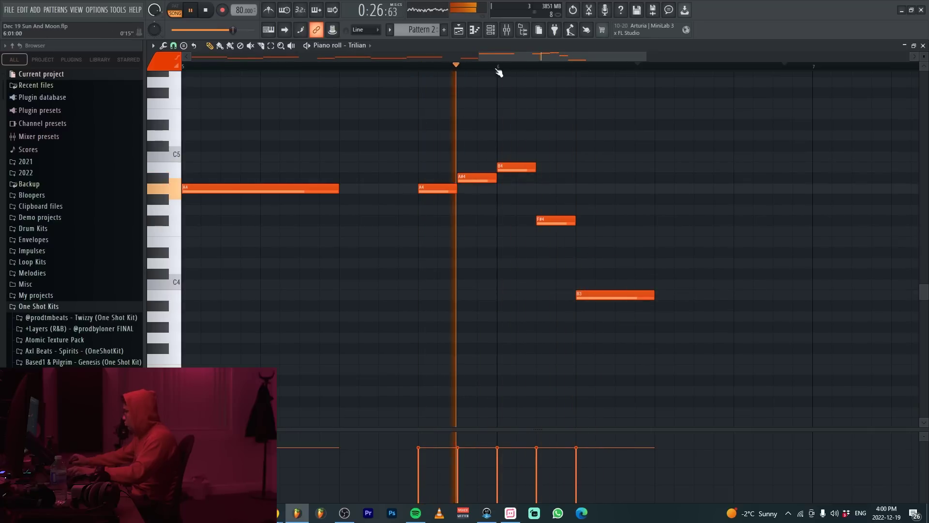
scroll(521, 203, down, 3)
scroll(523, 208, up, 3)
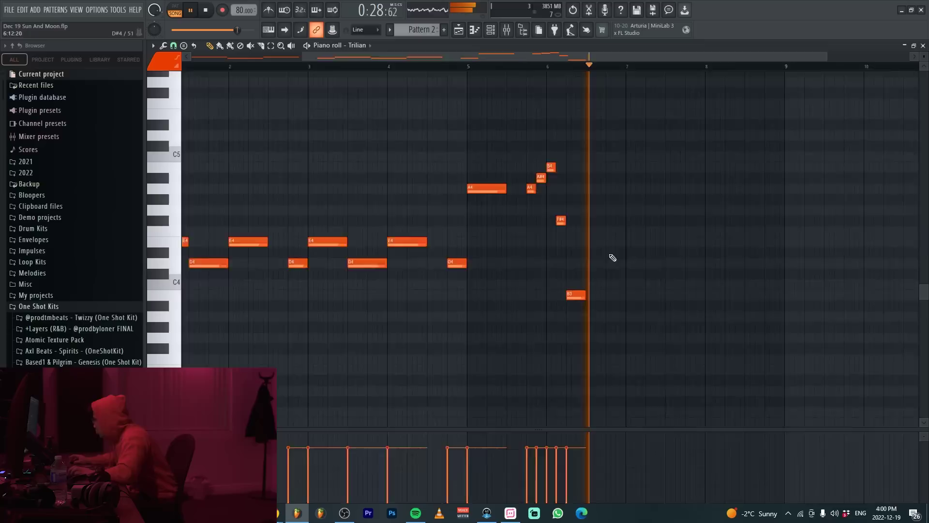
click(601, 294)
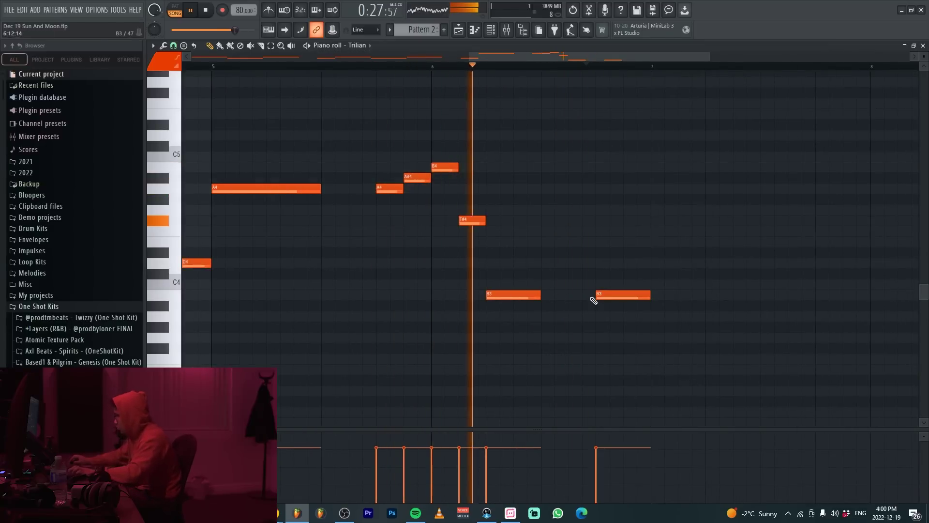
Step: Add E4 at the start of bar 7, D4 halfway through it and E4 at the start of bar 8, lengthening both E4 notes
scroll(523, 322, down, 2)
scroll(594, 289, up, 1)
click(425, 241)
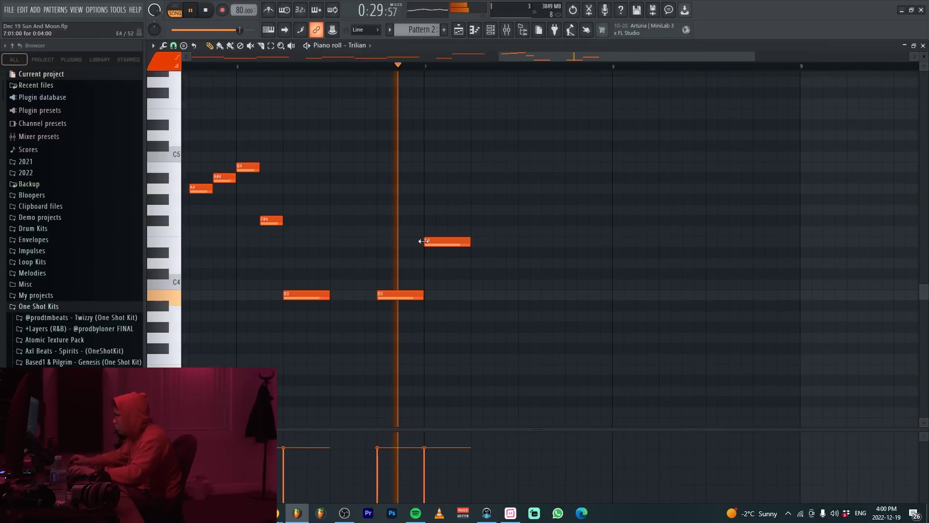
click(526, 263)
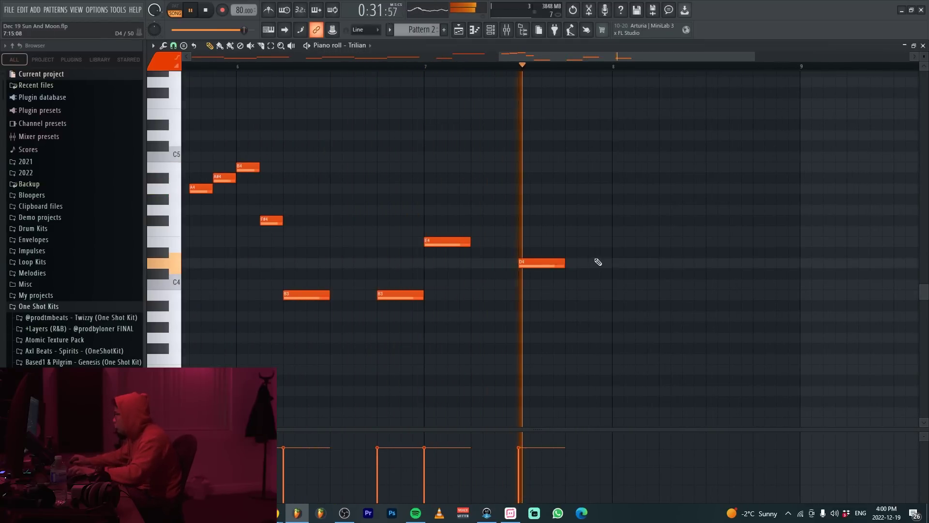
click(613, 241)
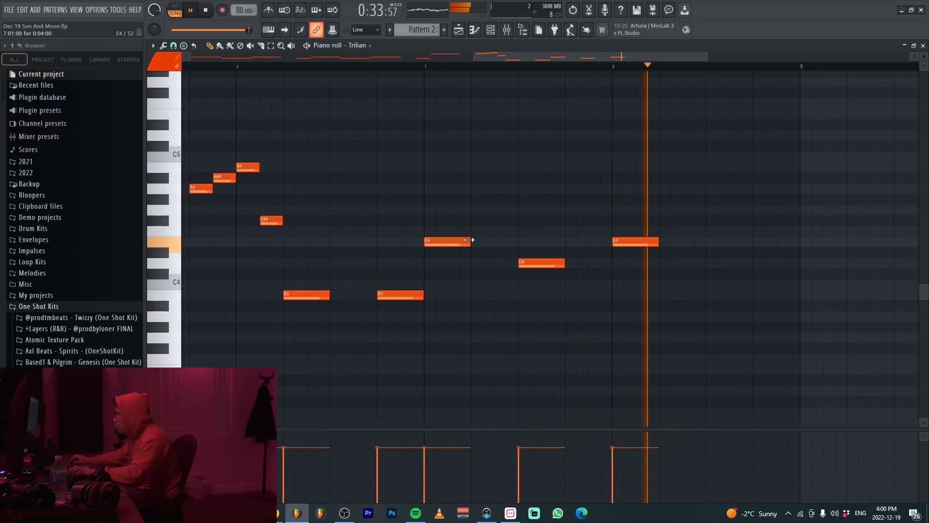
drag(470, 241, 518, 241)
drag(659, 241, 695, 242)
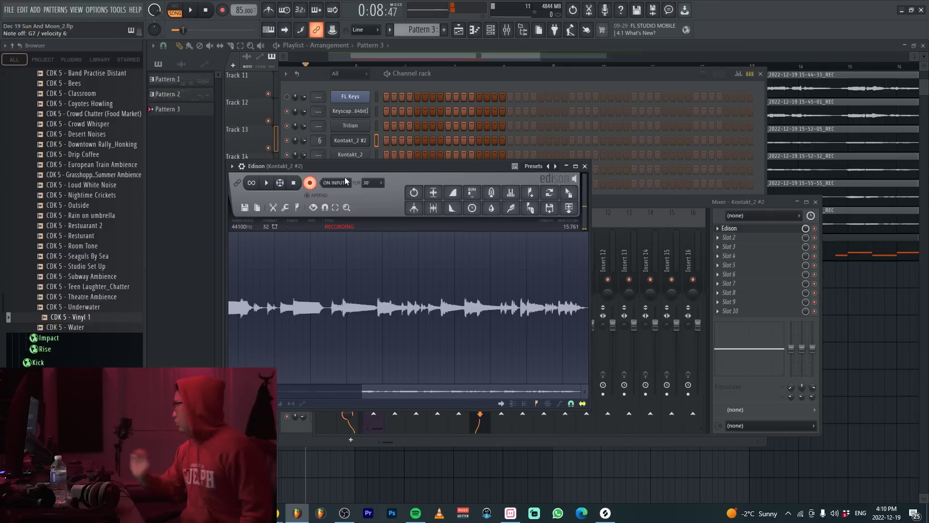
Step: Play back and delete the Edison take of Kontakt_2 #2, and record a replacement along with the playlist
key(space)
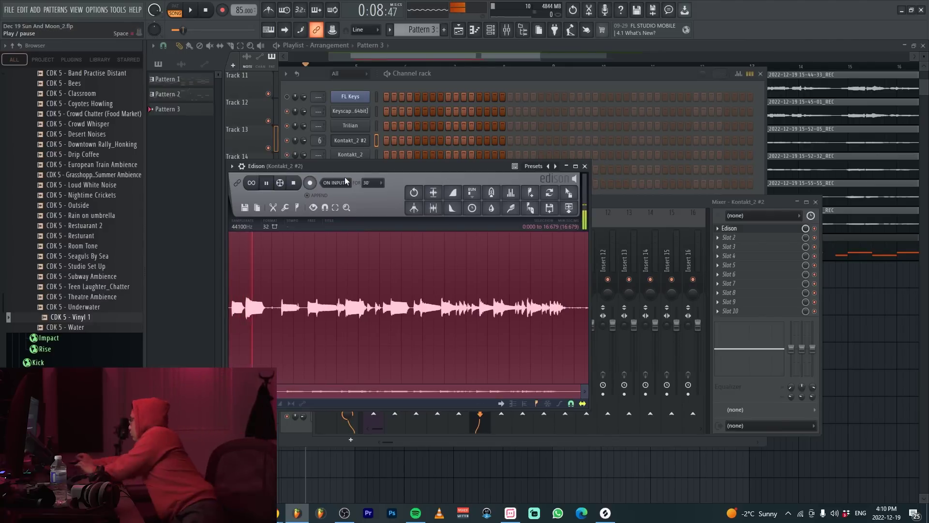
key(Delete)
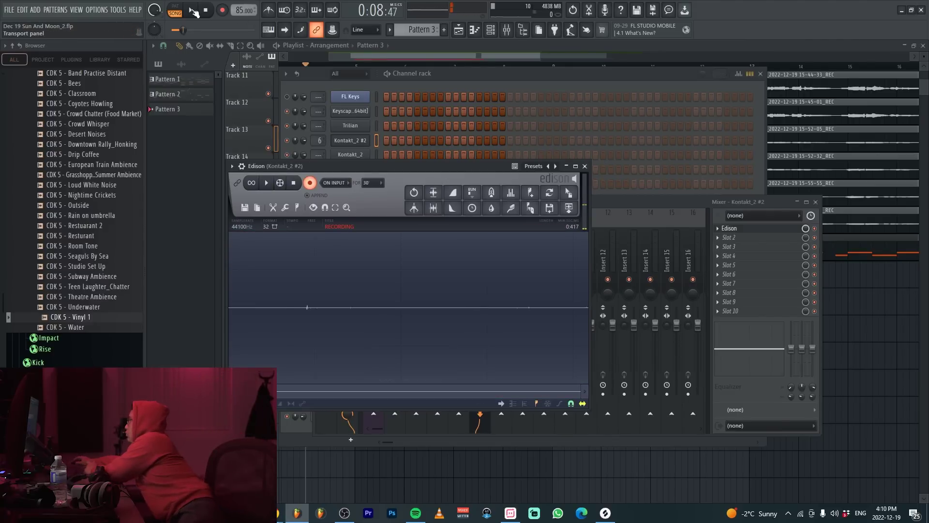
click(355, 54)
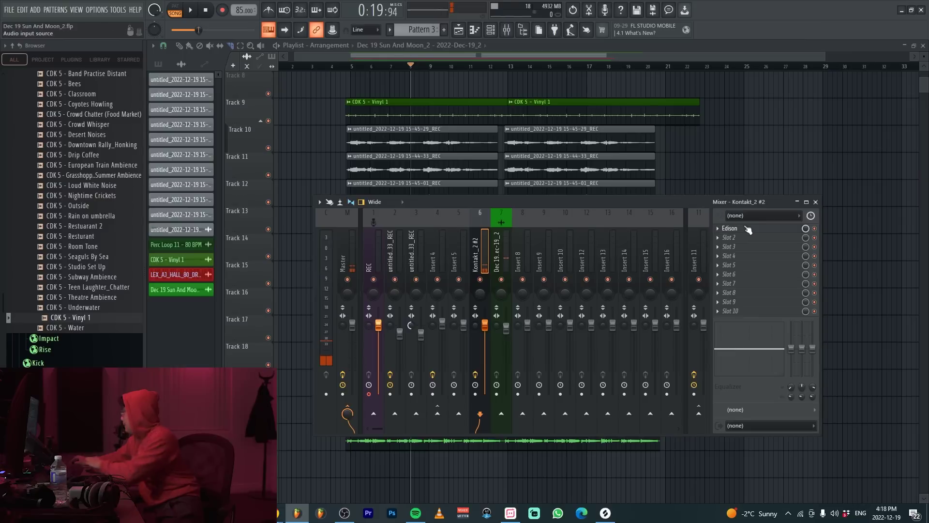
click(748, 229)
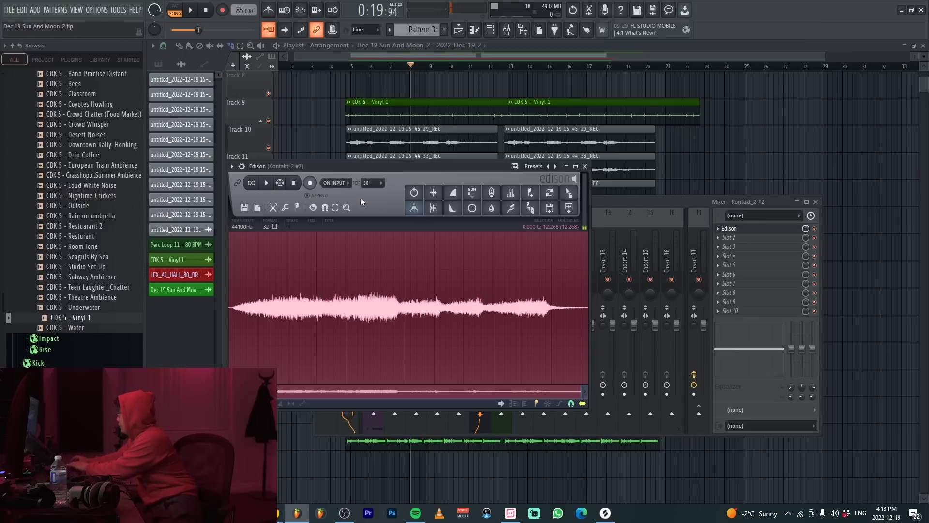
Step: Record a new take of the Kontakt_2 #2 instrument in Edison while the arrangement plays, and stop the recording
click(309, 183)
click(539, 31)
key(space)
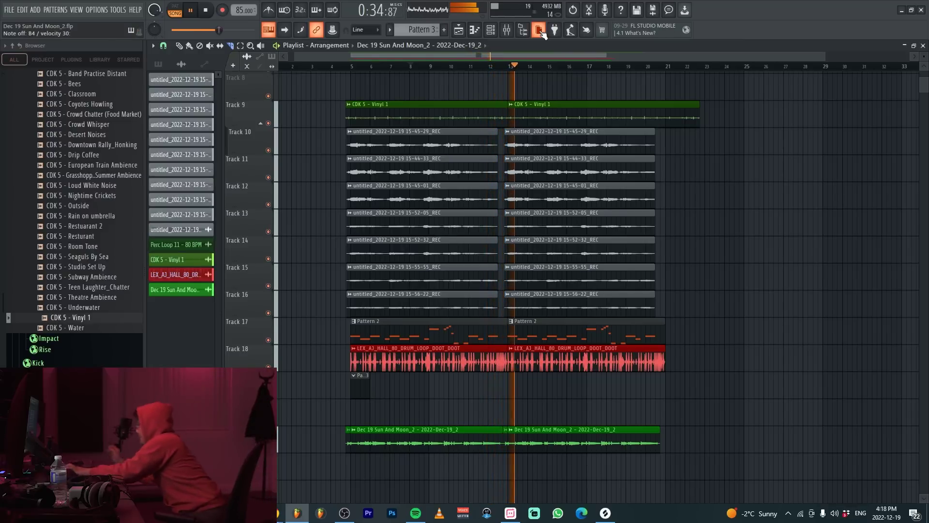
key(space)
key(F9)
click(757, 230)
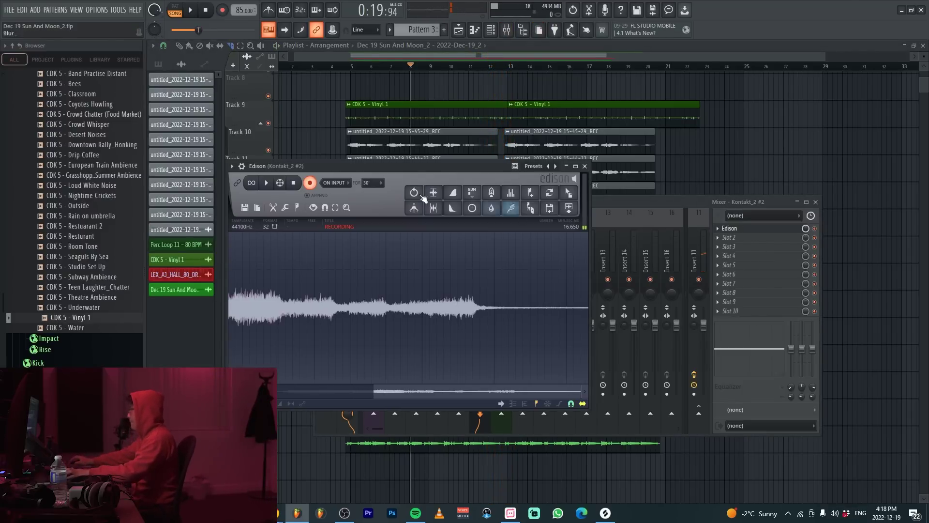
click(313, 183)
Step: Send the recorded take from Edison to the playlist and place the clip on Track 20 near the start of bar 8
drag(569, 193, 721, 180)
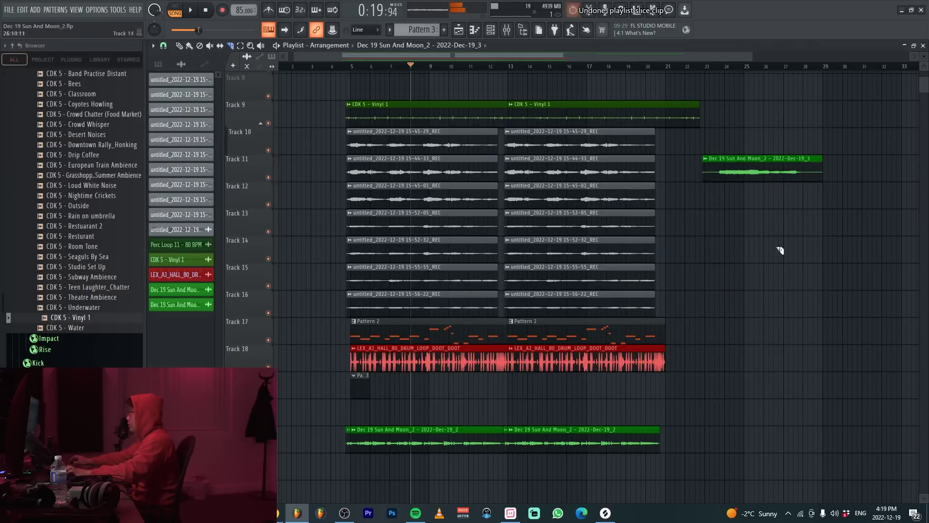
drag(746, 182, 466, 421)
scroll(465, 398, up, 3)
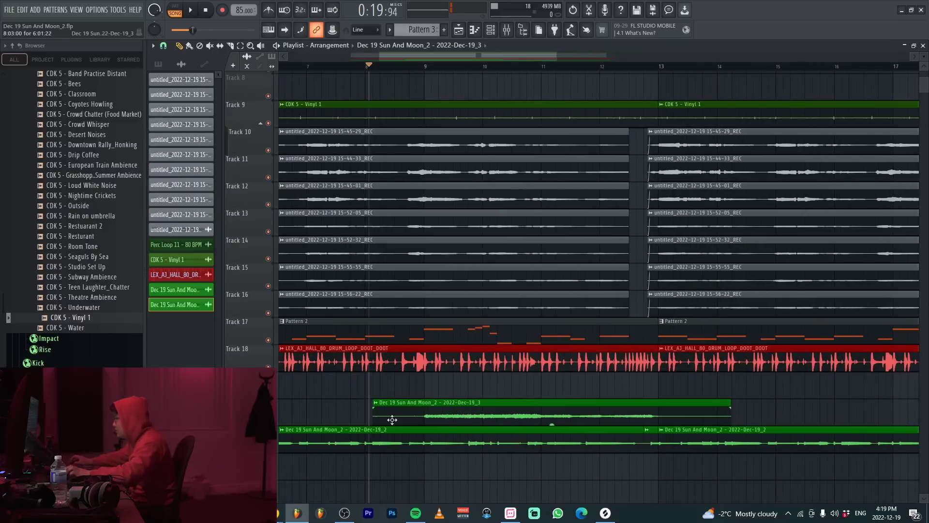
Step: Trim the start of the new take to just before bar 9, add a long fade-in to it and play it back
scroll(392, 420, up, 3)
key(c)
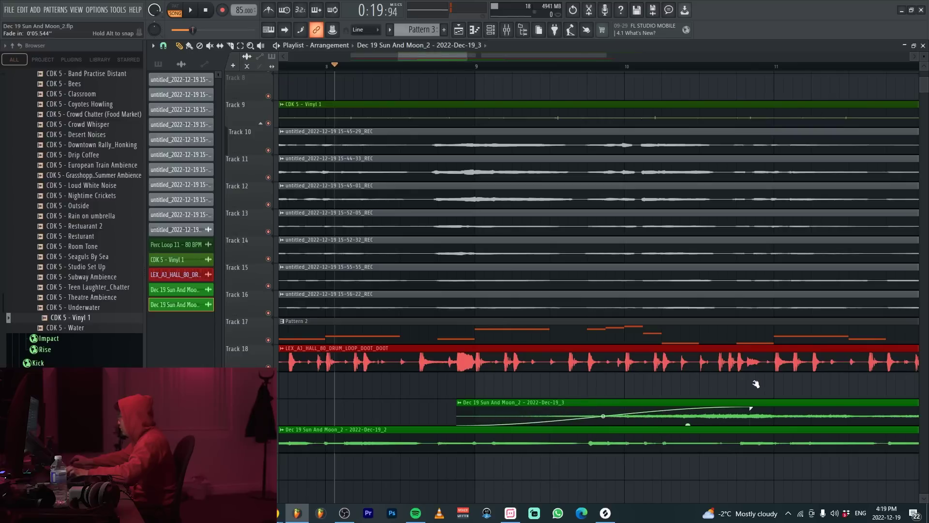
key(space)
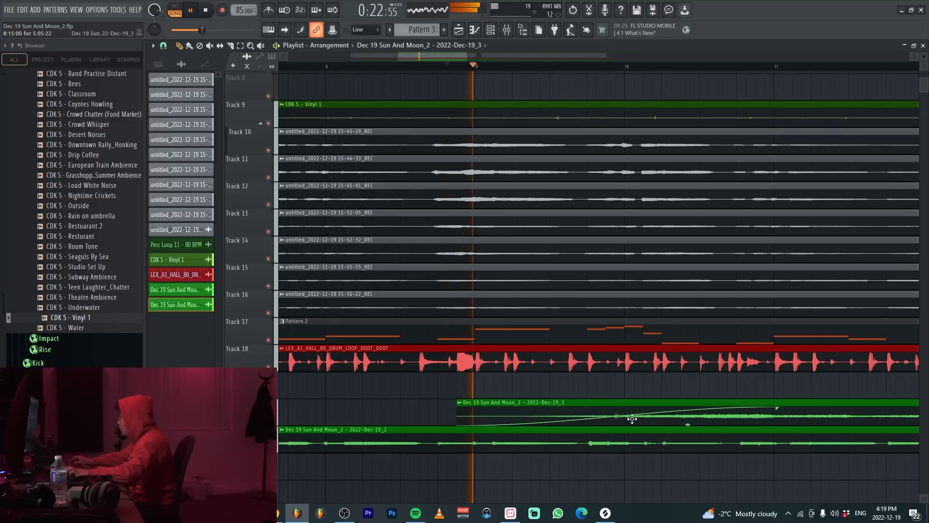
Step: Add a long fade-out to the new take on Track 20
scroll(482, 396, down, 3)
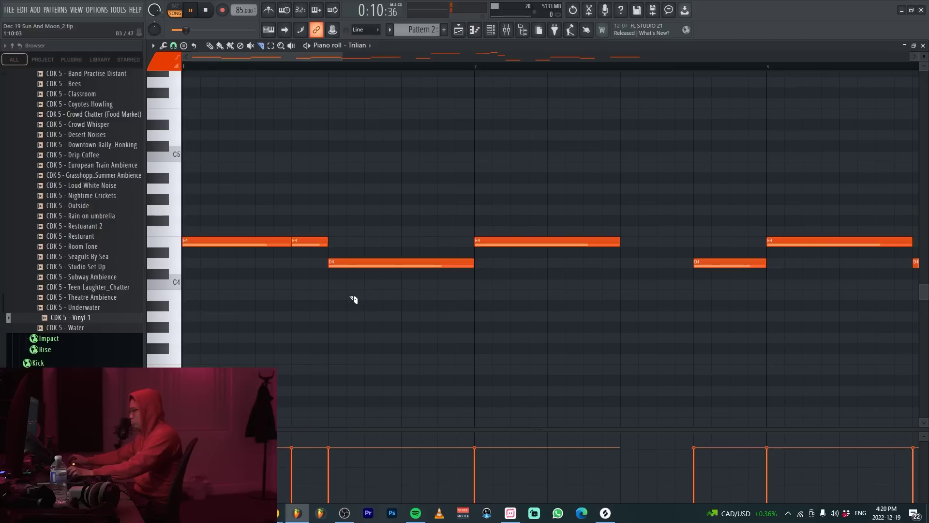
scroll(487, 284, down, 2)
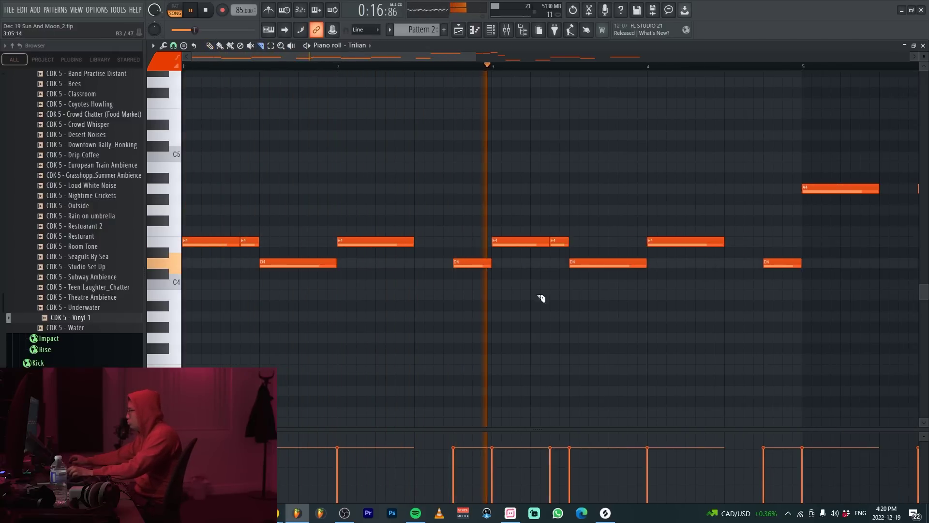
Step: In Trilian's Pattern 2 bass line, split the D4 note just before bar 4 and cut the E4 note at bar 4 into three pieces
scroll(540, 302, down, 2)
scroll(289, 275, up, 3)
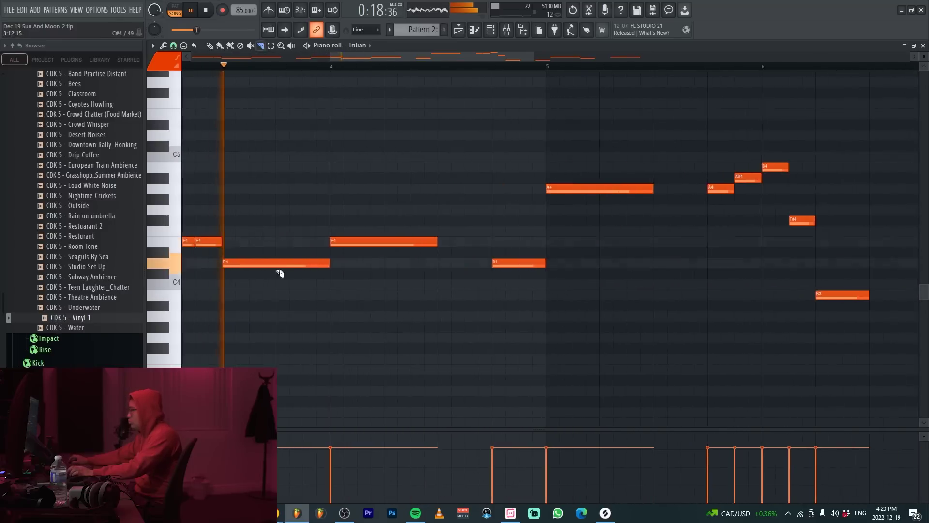
click(304, 264)
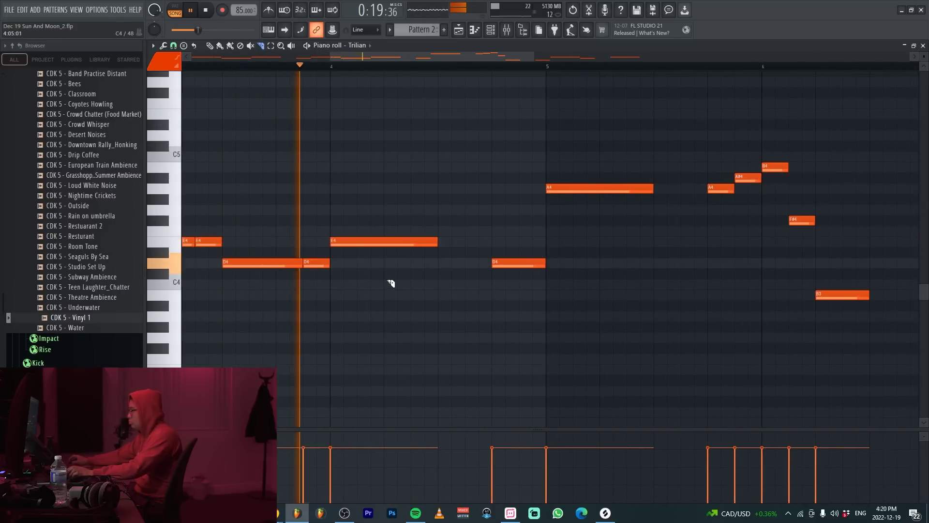
click(357, 242)
click(384, 242)
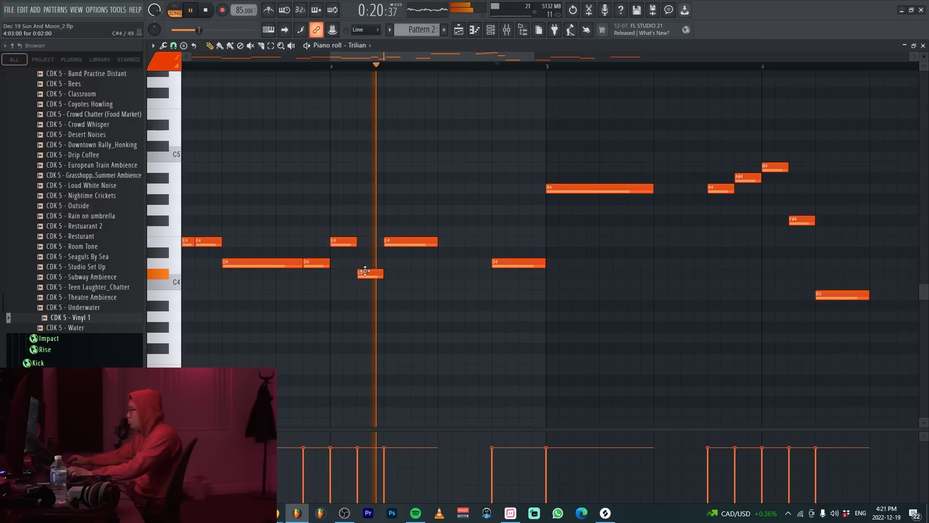
Step: Move the middle E4 piece to B3 and the last one to E3, extend it to the following D4 note, and play it back
drag(369, 274, 365, 293)
click(319, 67)
drag(408, 240, 433, 378)
scroll(399, 351, down, 3)
scroll(398, 351, up, 3)
key(space)
key(space)
scroll(465, 292, up, 2)
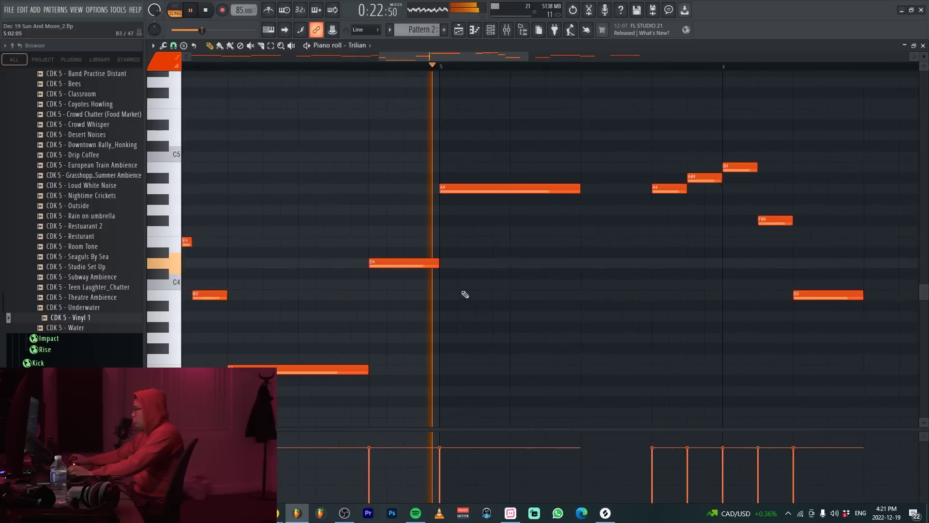
Step: Turn the D4 note before bar 5 into an E3 and a G3 note, and lower the A4 note at bar 5 to A3
key(space)
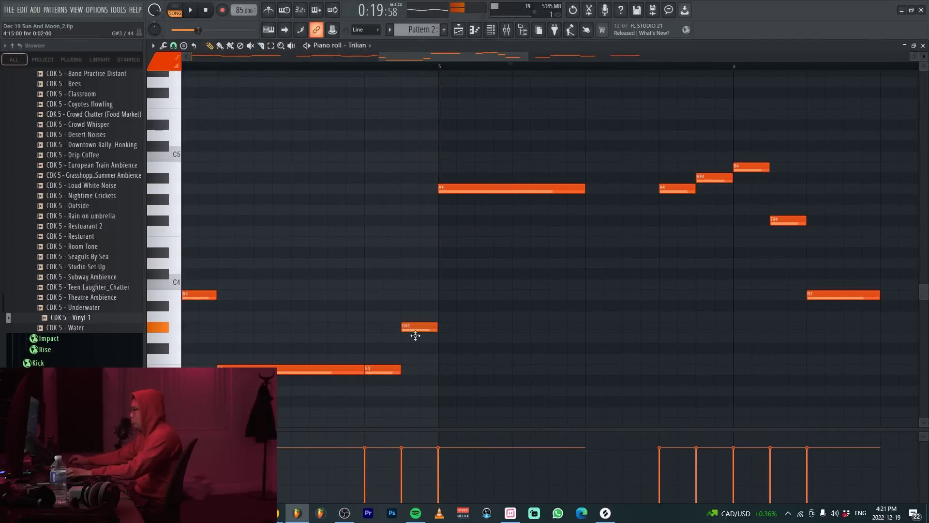
drag(463, 193, 465, 324)
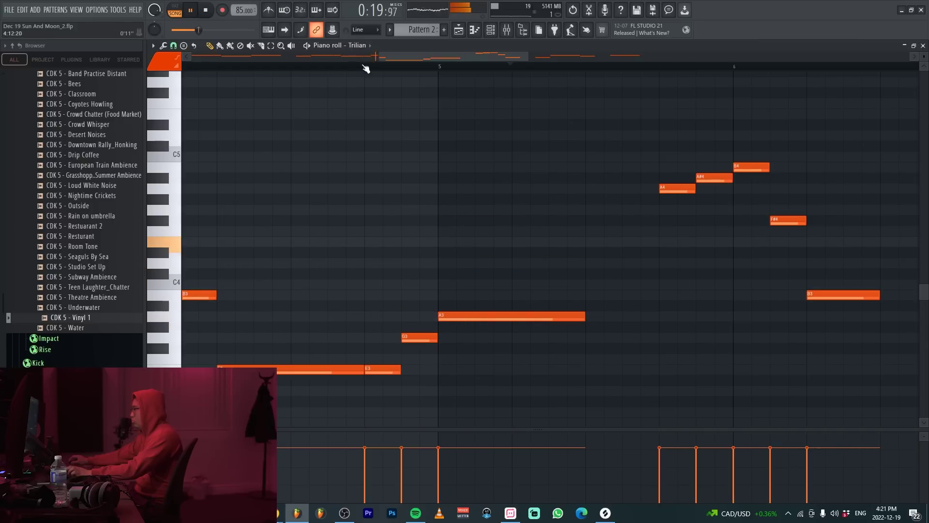
scroll(385, 181, down, 2)
scroll(473, 196, down, 3)
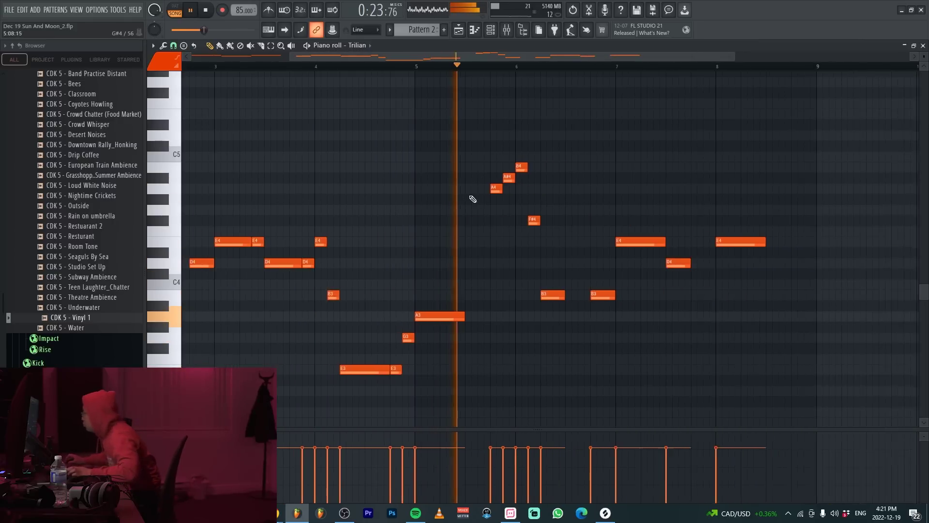
scroll(504, 201, up, 5)
scroll(562, 313, down, 3)
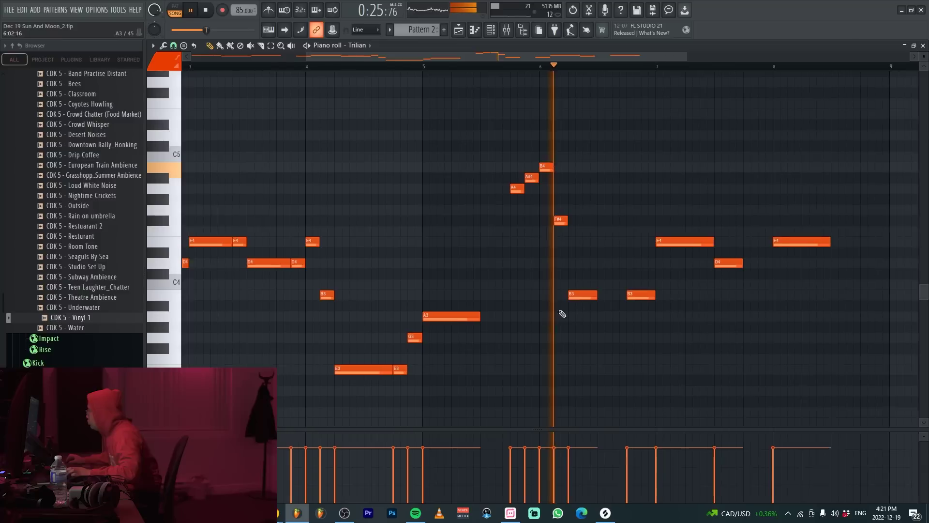
Step: Lengthen the first B3 note in bar 6 to about six steps and play the passage back
scroll(542, 322, right, 2)
scroll(510, 336, up, 1)
scroll(383, 337, up, 2)
key(space)
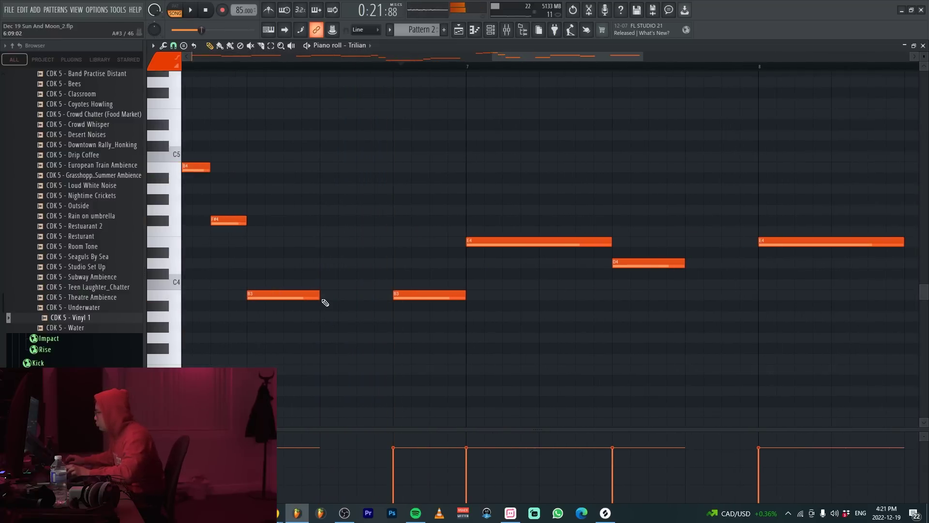
scroll(387, 292, down, 2)
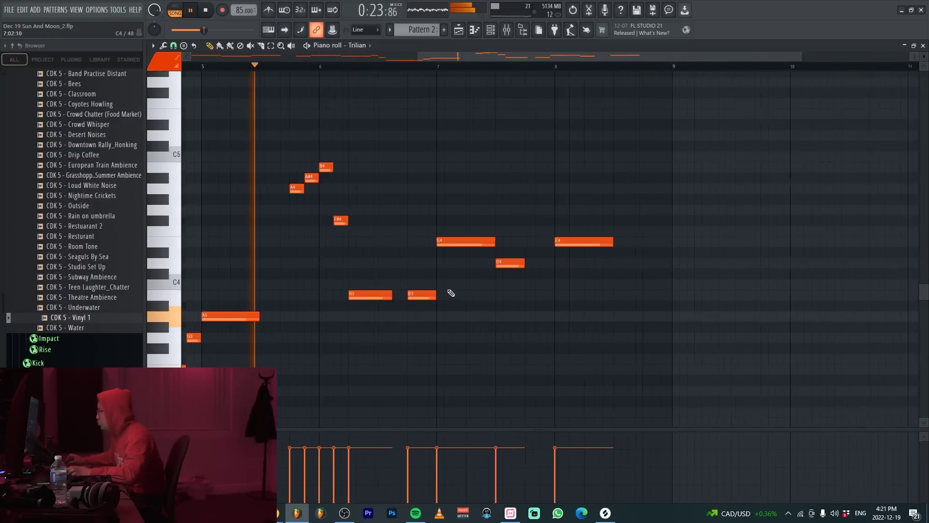
scroll(446, 295, up, 1)
scroll(442, 295, down, 3)
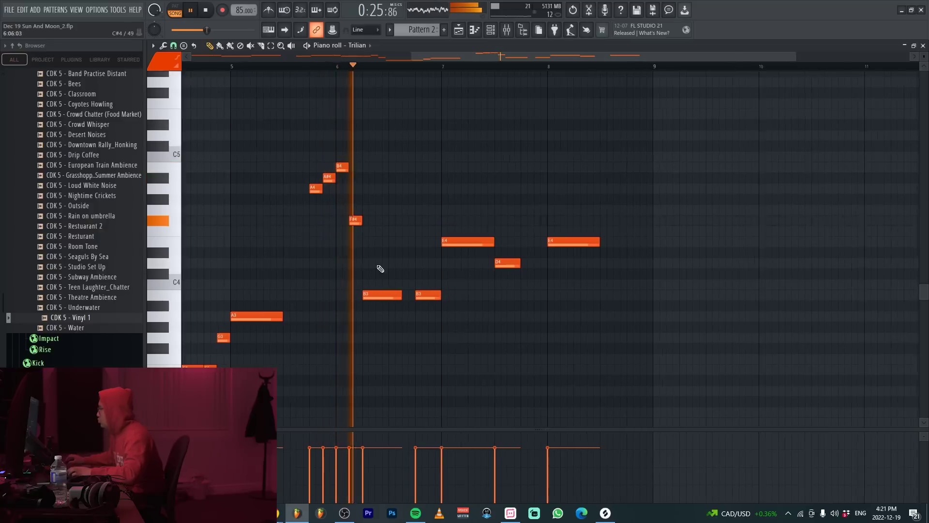
Step: Lower the E4 note at bar 7 by an octave to E3 while the pattern plays
scroll(458, 267, up, 2)
scroll(527, 301, down, 2)
scroll(528, 300, up, 3)
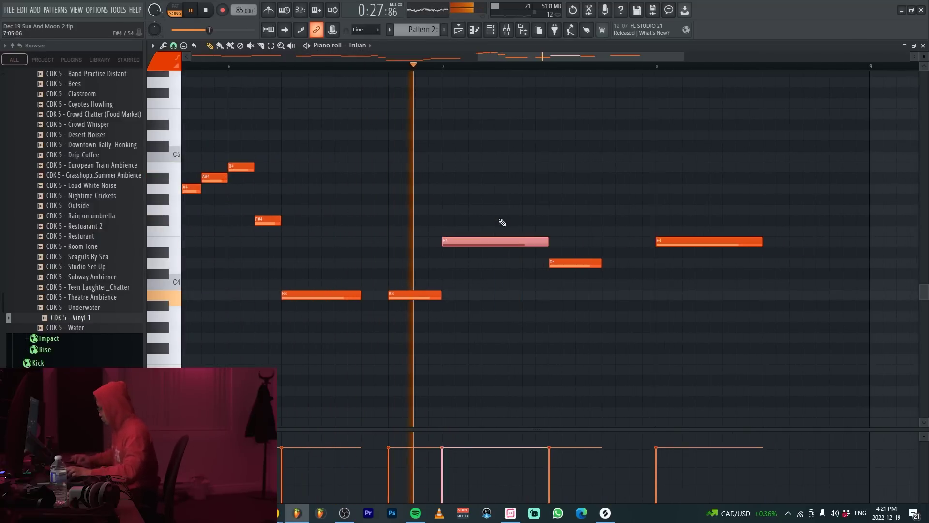
scroll(579, 292, up, 2)
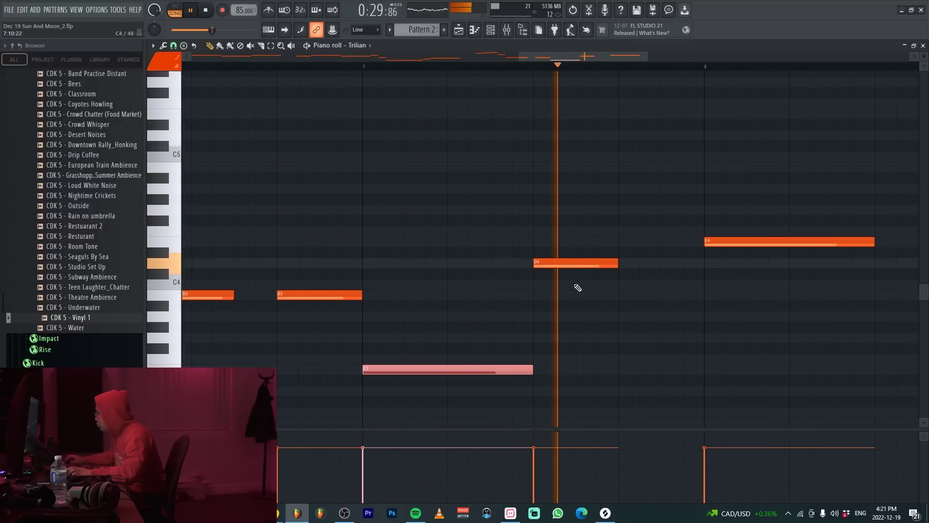
scroll(737, 242, down, 5)
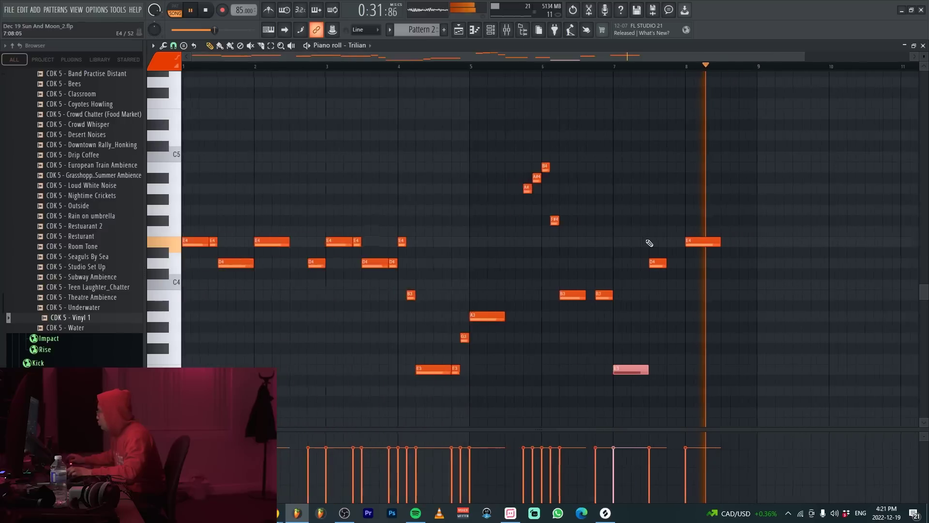
Step: Open Trilian's edit page, enable solo and glide for layer A, and return to the piano roll
click(491, 30)
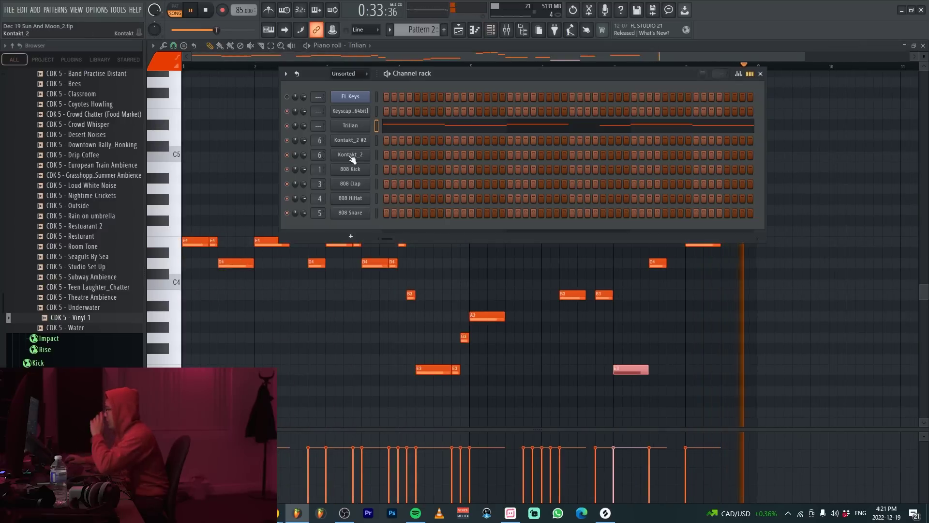
click(363, 129)
click(199, 201)
click(368, 228)
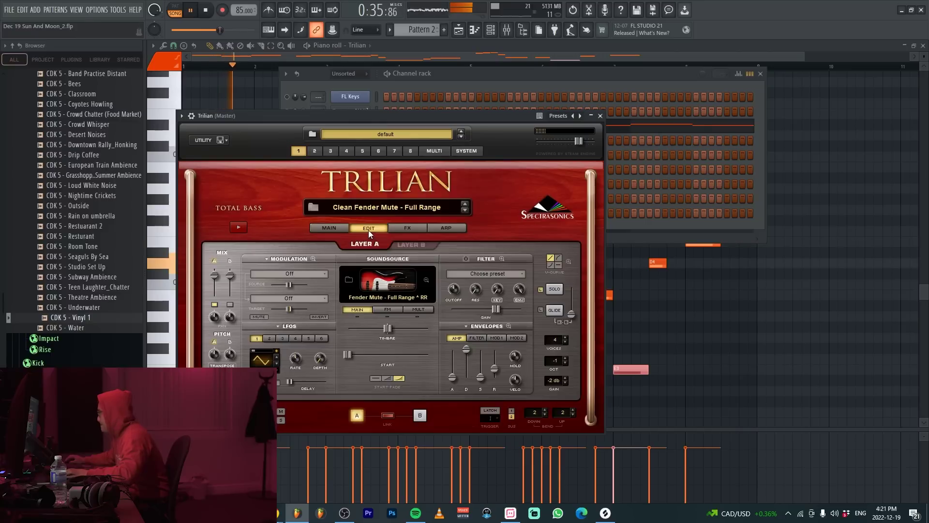
click(553, 291)
click(553, 310)
click(540, 310)
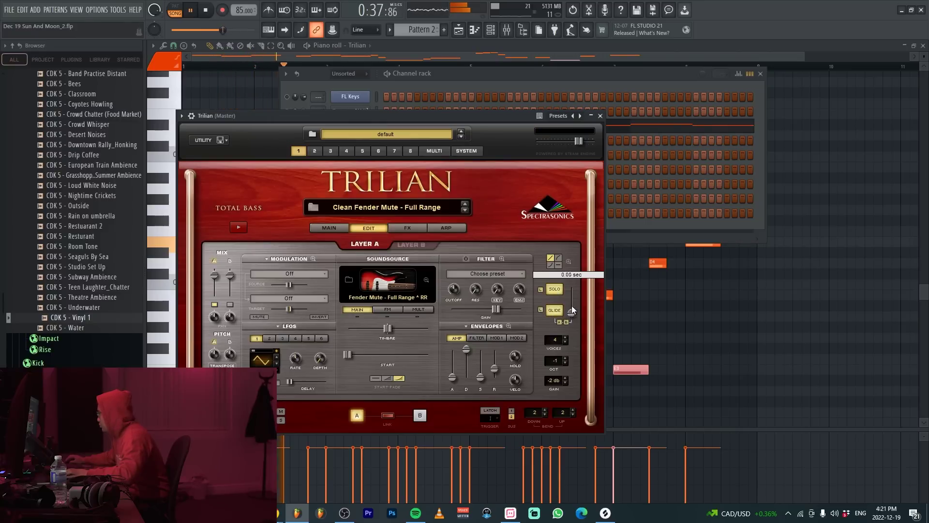
right_click(722, 335)
Step: Place an extra E3 note starting shortly before bar 7 and overlapping the E3 note there
scroll(339, 254, up, 3)
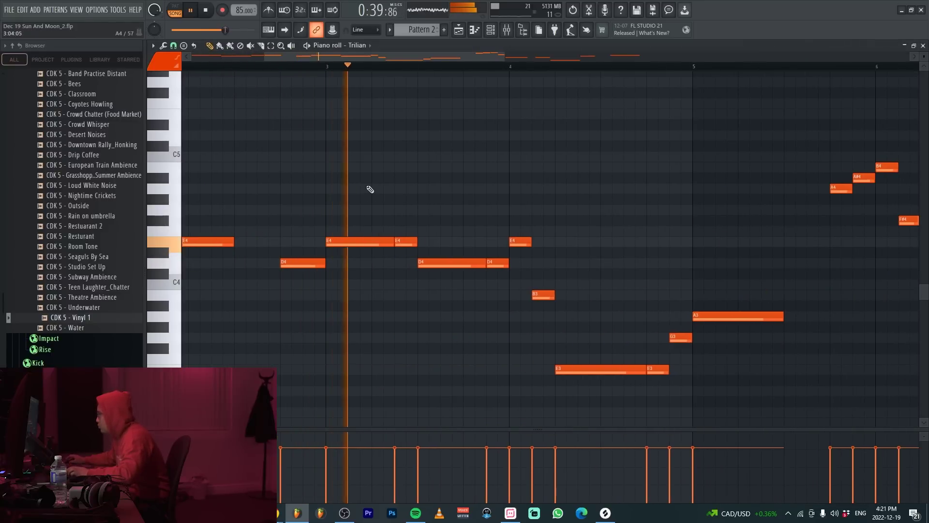
scroll(369, 189, down, 3)
ctrl+scroll(504, 328, up, 5)
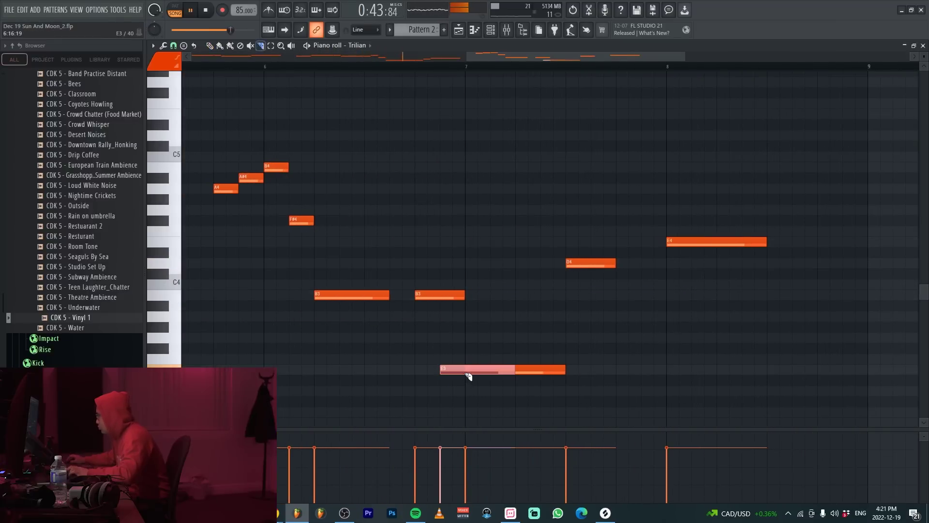
key(ctrl+z)
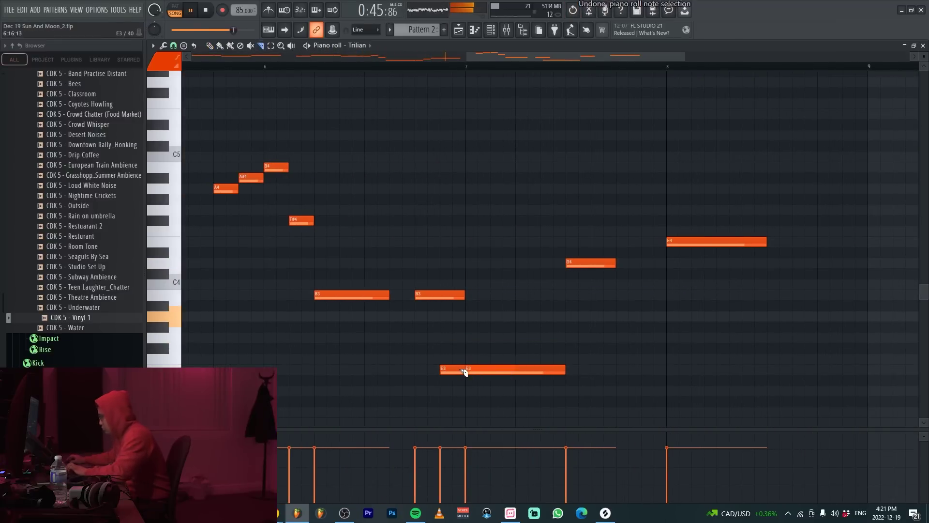
Step: Split the extra note at bar 7 using F#3 as a temporary row, and keep only its short first part on E3
key(p)
mouse_move(455, 370)
mouse_down()
mouse_move(458, 347)
mouse_move(468, 355)
mouse_up()
key(c)
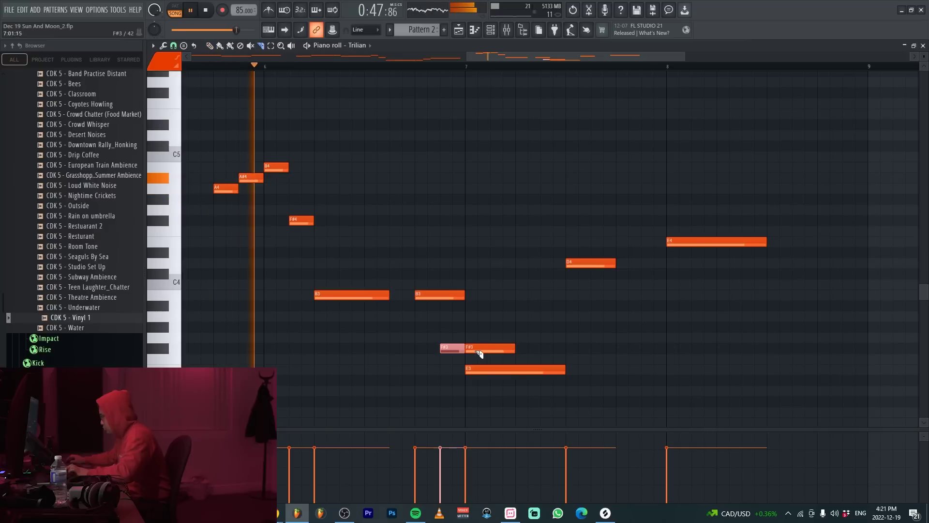
key(p)
key(ctrl+alt+z)
ctrl+scroll(462, 274, down, 3)
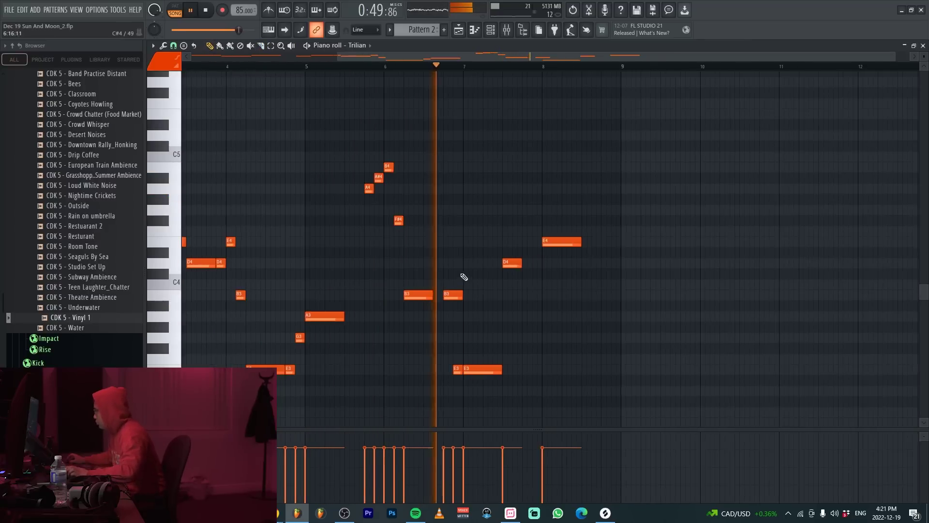
ctrl+scroll(466, 263, up, 1)
Step: Set Trilian's glide time to 0.40 sec and close the instrument
click(491, 29)
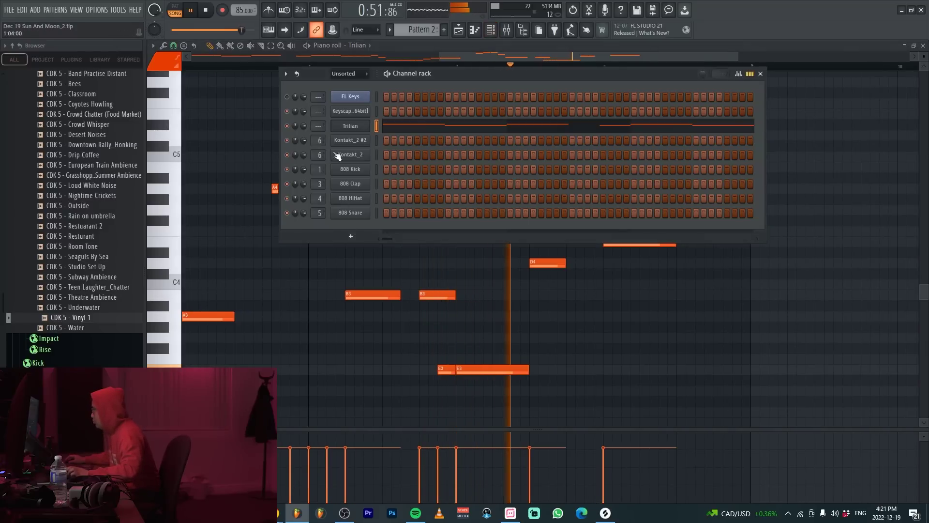
click(350, 127)
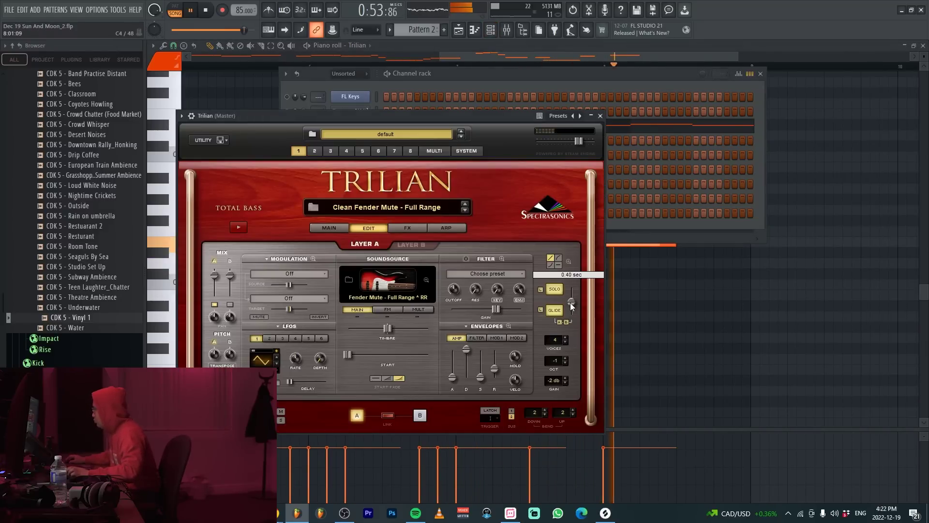
right_click(668, 276)
ctrl+scroll(668, 276, down, 3)
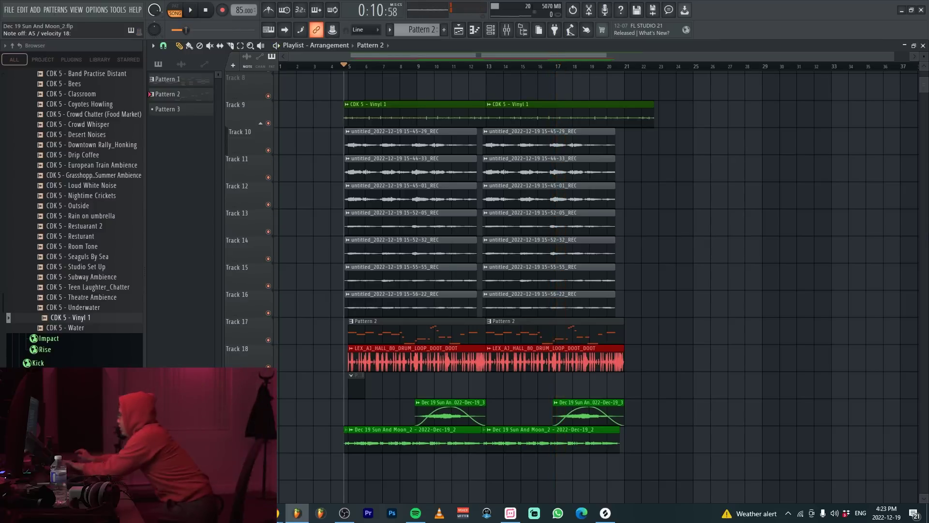
Step: Load the A Silver Woman patch from the Vespertone library into Kontakt_2 #2
key(space)
key(F9)
click(490, 30)
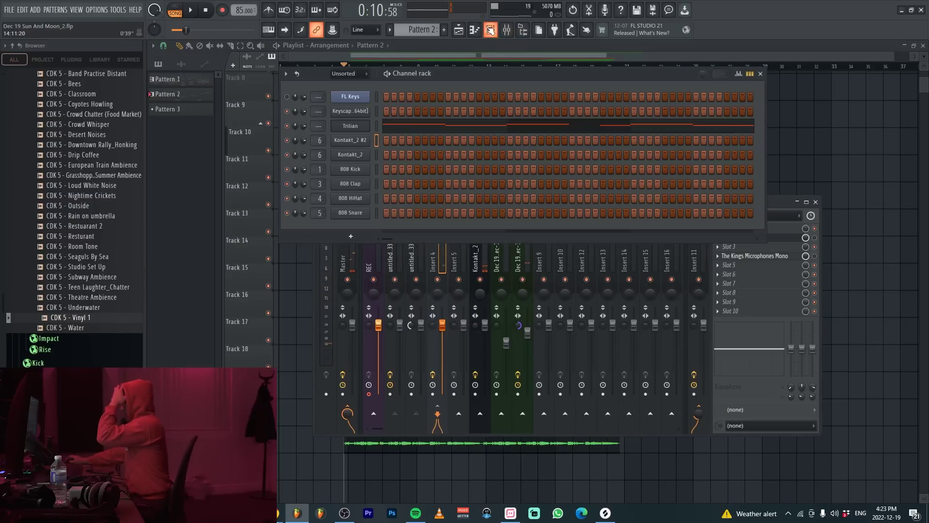
click(350, 140)
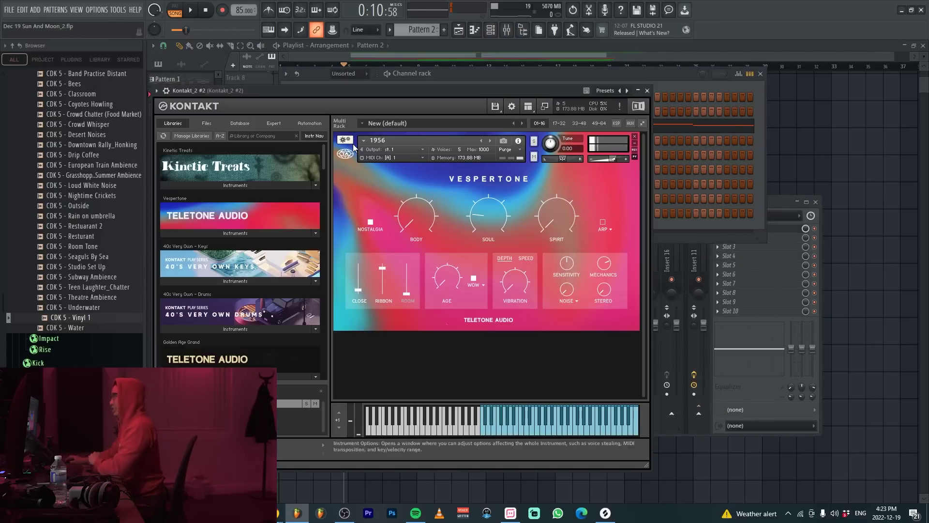
click(243, 234)
double_click(202, 245)
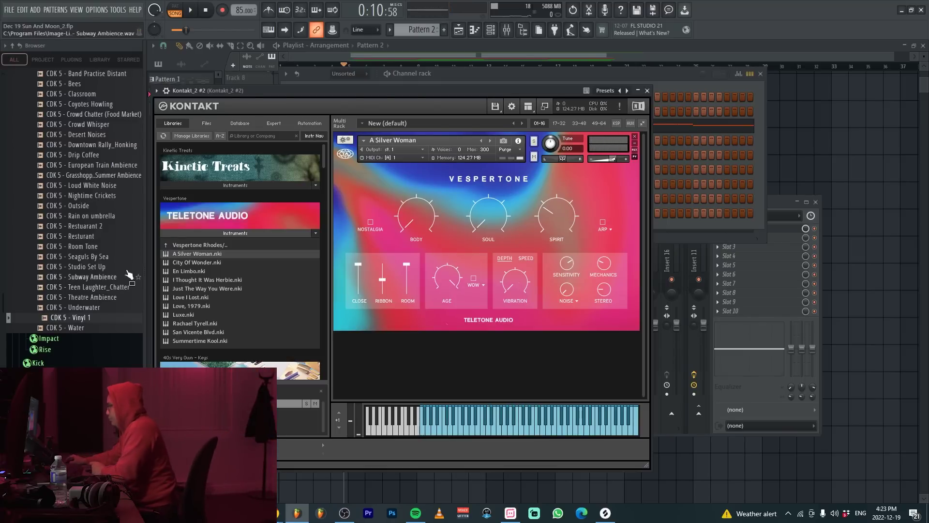
drag(176, 261, 381, 222)
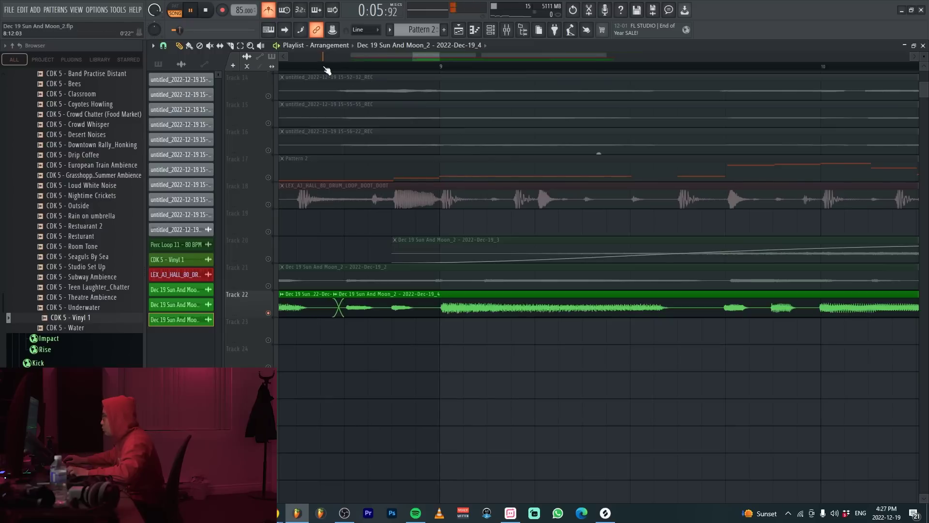
Step: Play the arrangement, slice the newly recorded take on Track 22 ahead of bar 10, and slip its audio into time
click(325, 67)
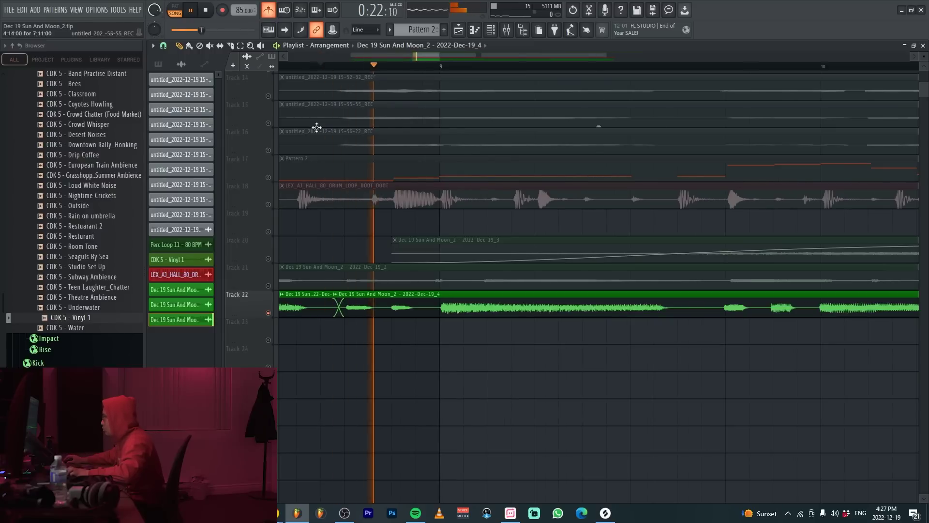
scroll(315, 127, down, 4)
scroll(449, 332, up, 2)
key(c)
key(s)
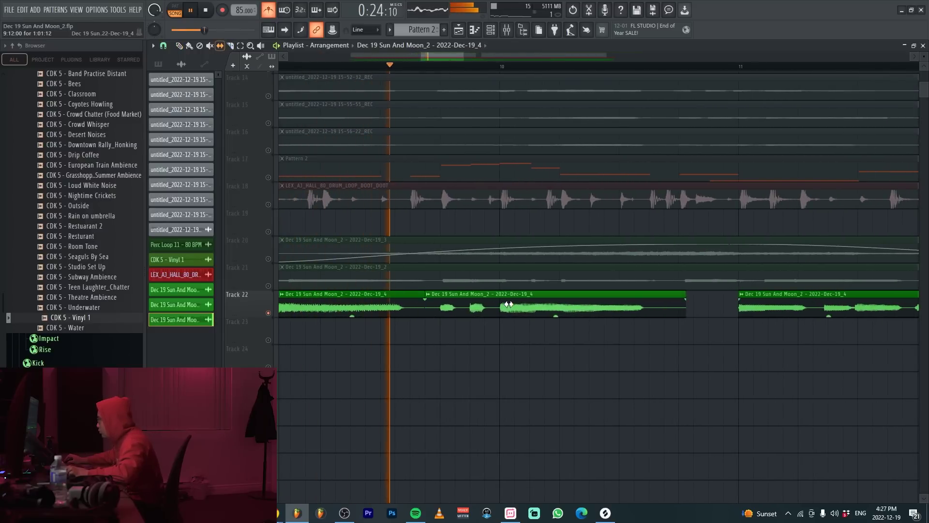
Step: Trim the end of the Track 22 clip before the gap at bar 11 and turn off the metronome
scroll(508, 306, down, 4)
scroll(617, 321, up, 3)
drag(554, 311, 548, 312)
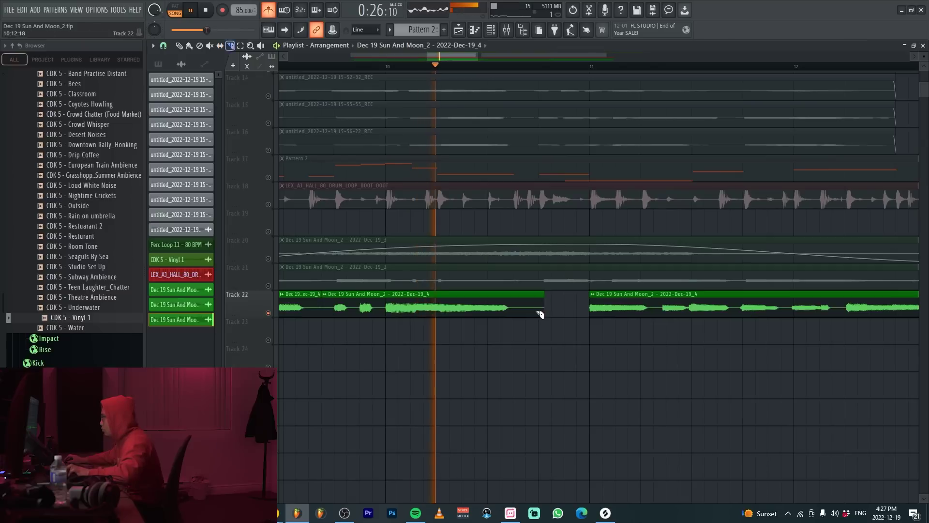
click(271, 13)
scroll(498, 270, down, 4)
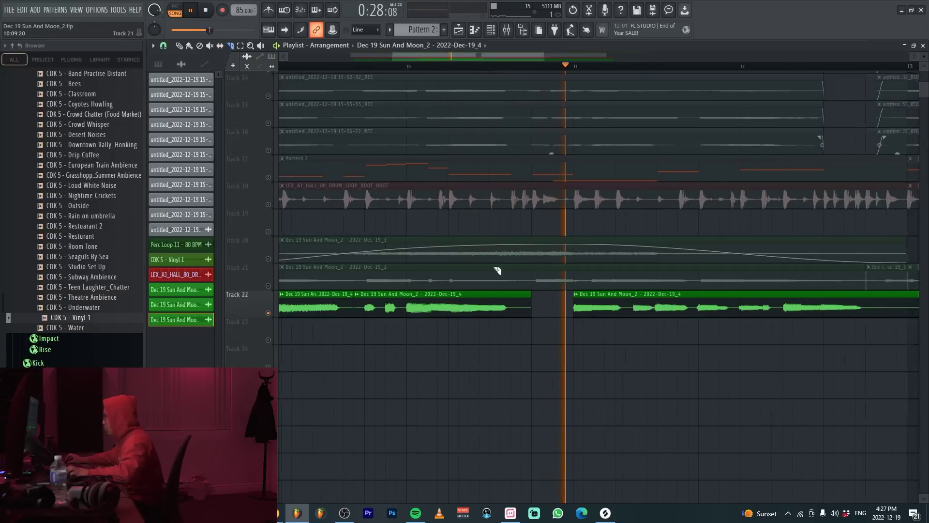
Step: Slice the Track 22 take between its first two notes after bar 11 and undo the extra slice
scroll(608, 278, up, 3)
scroll(521, 254, up, 2)
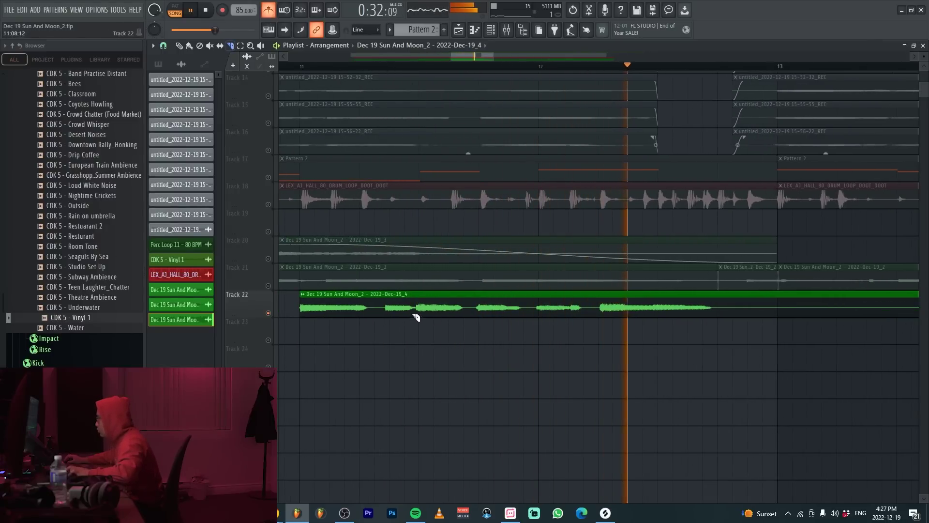
click(380, 312)
click(470, 312)
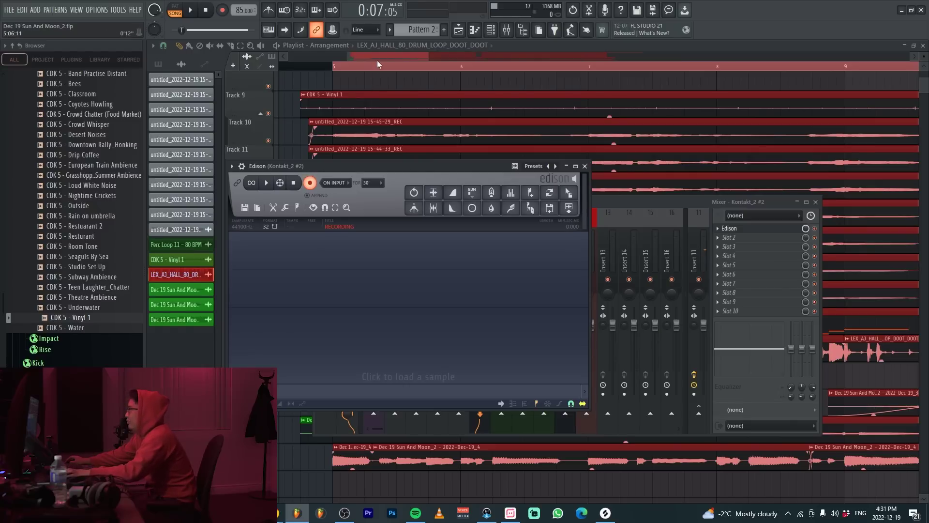
Step: Play back the arrangement from bar 5 to review the layered takes with the drum loop
click(384, 53)
key(space)
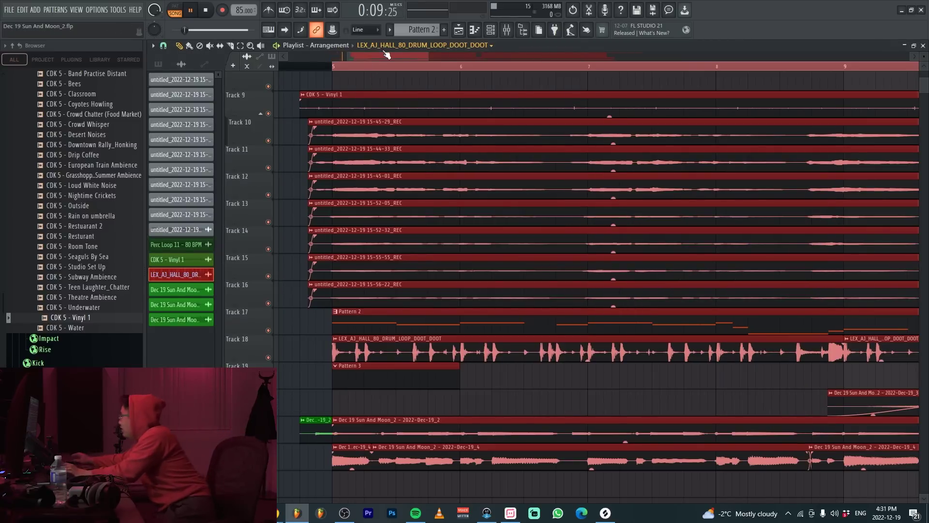
key(space)
click(335, 73)
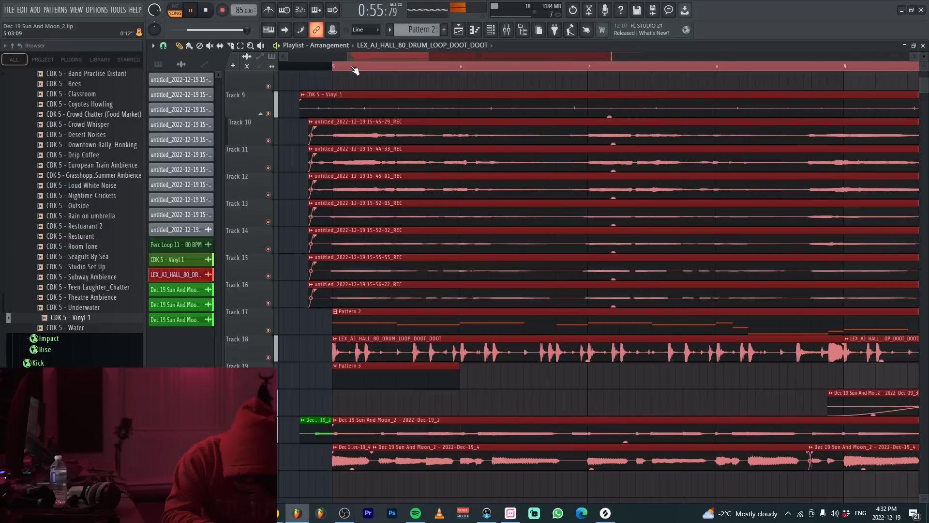
click(356, 70)
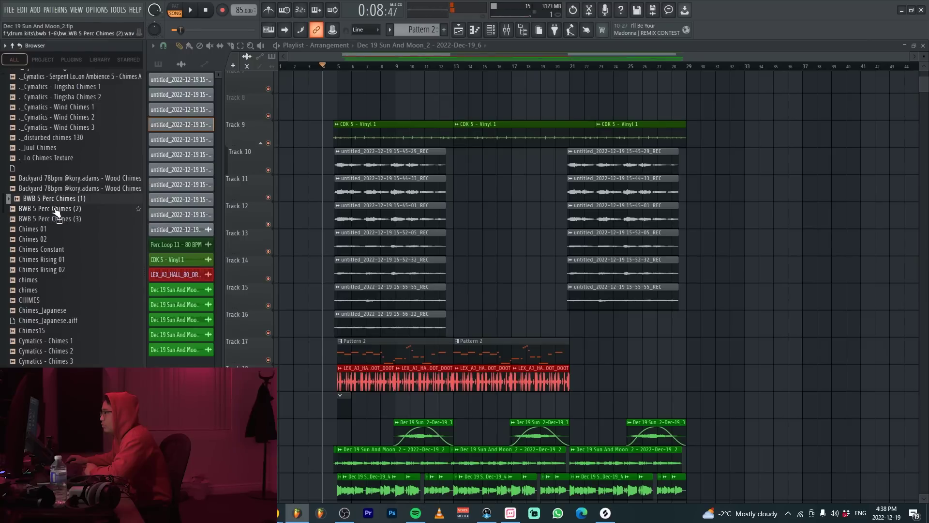
Step: Place the BWB 5 Perc Chimes (1) sample on Track 8 just before bar 10 and play the arrangement
drag(105, 202, 467, 110)
scroll(364, 73, up, 3)
key(space)
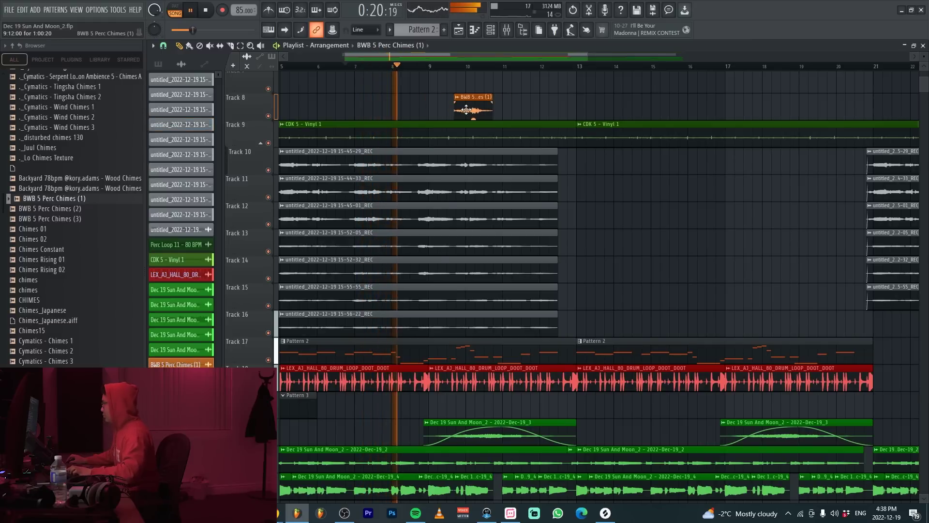
Step: Route the BWB 5 Perc Chimes (1) clip to mixer track 13, lower its volume, and replay from before the clip
double_click(466, 110)
key(ctrl+l)
drag(612, 325, 612, 350)
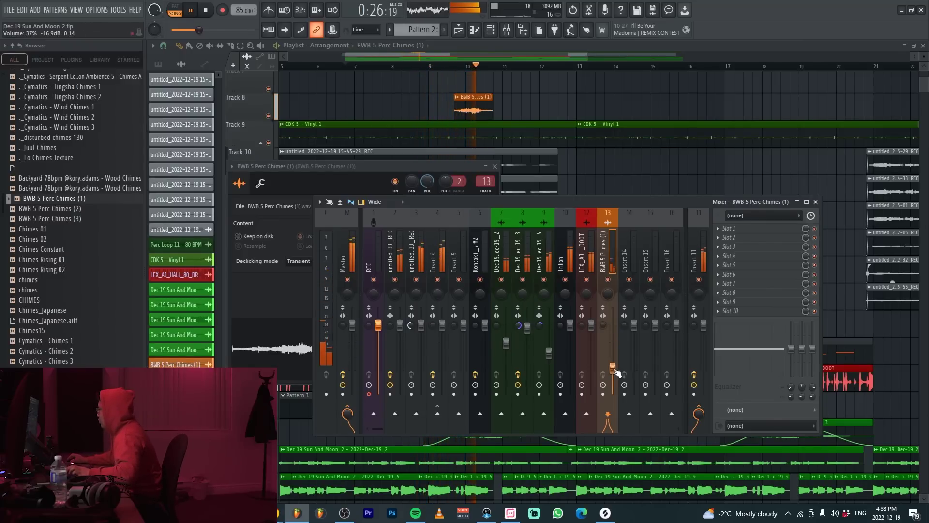
click(443, 66)
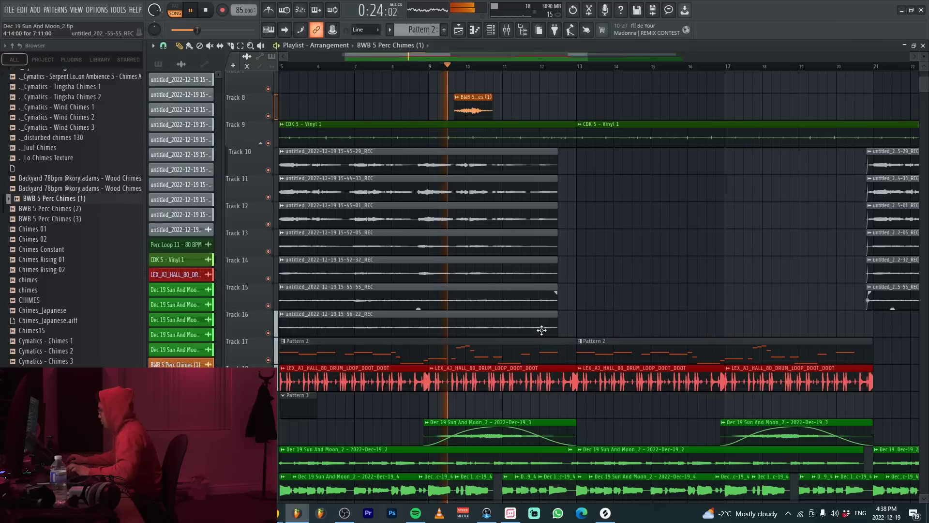
key(F9)
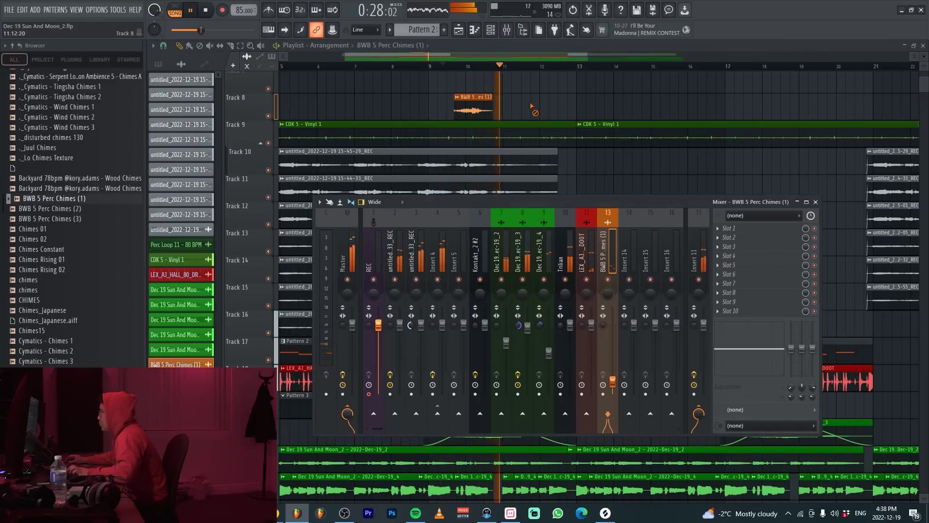
key(F9)
Step: Set the time-stretching mode of the CDK 5 - Vinyl 1 (consolidated) clip on Track 5 to Auto
scroll(415, 103, down, 2)
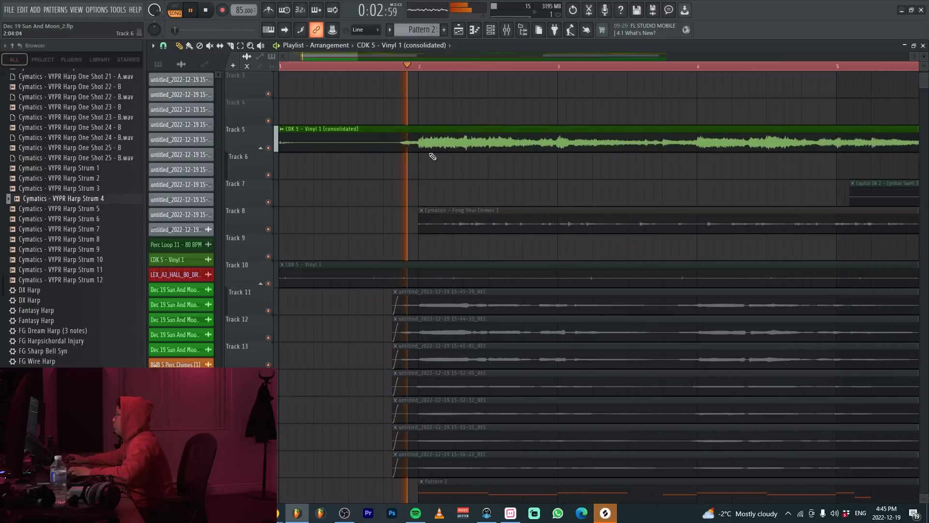
scroll(432, 157, down, 5)
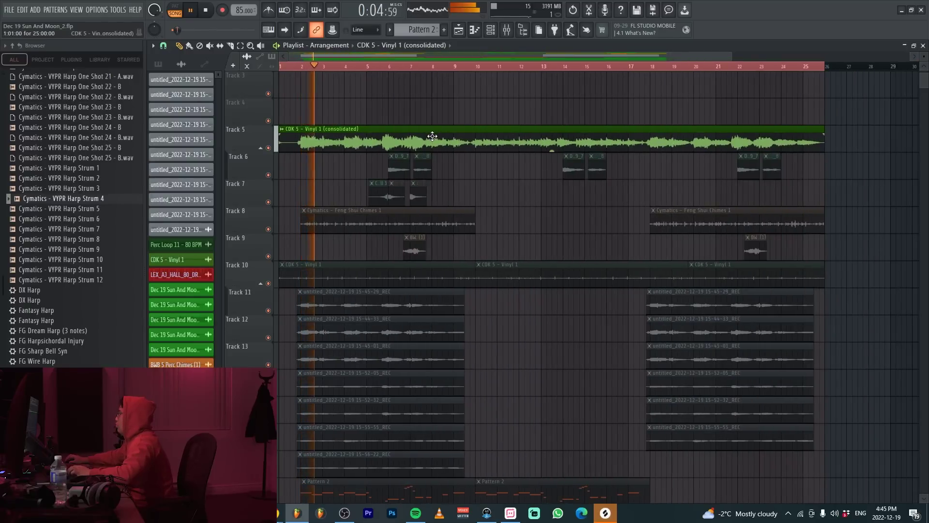
double_click(432, 136)
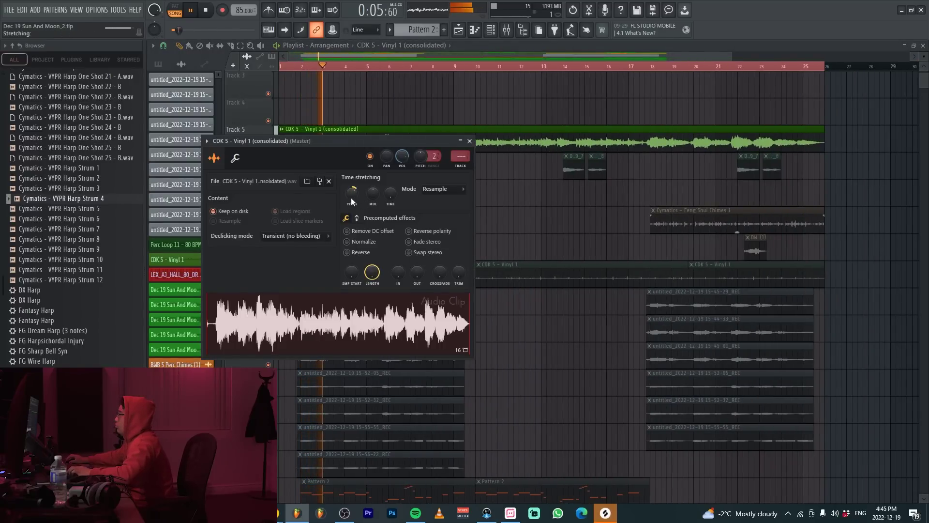
click(443, 188)
click(499, 205)
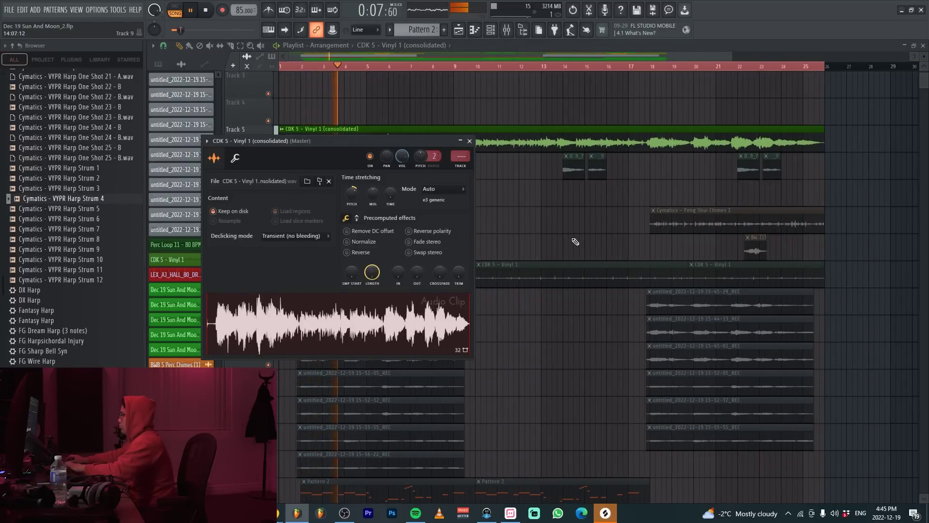
key(Escape)
Step: Open the Reels effect on the master channel and try its tape presets from Baked through Disturbances
key(F9)
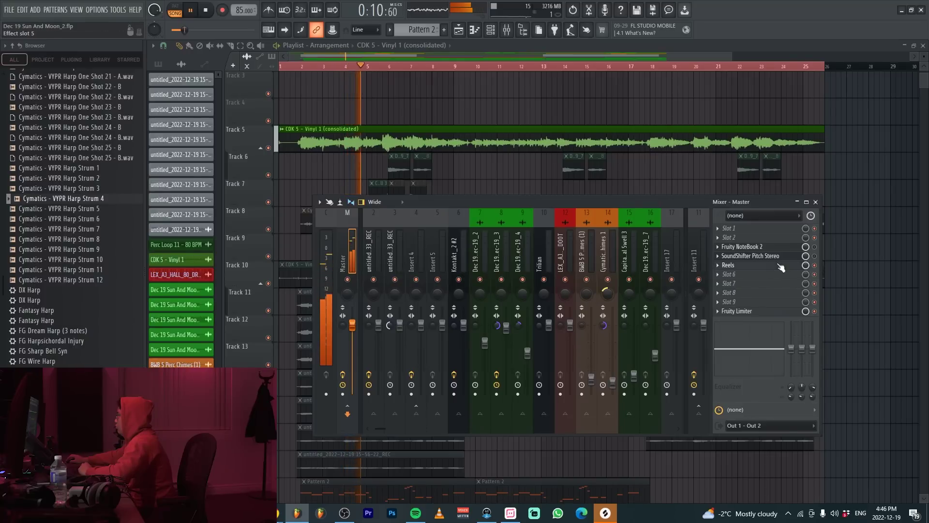
click(758, 266)
click(401, 185)
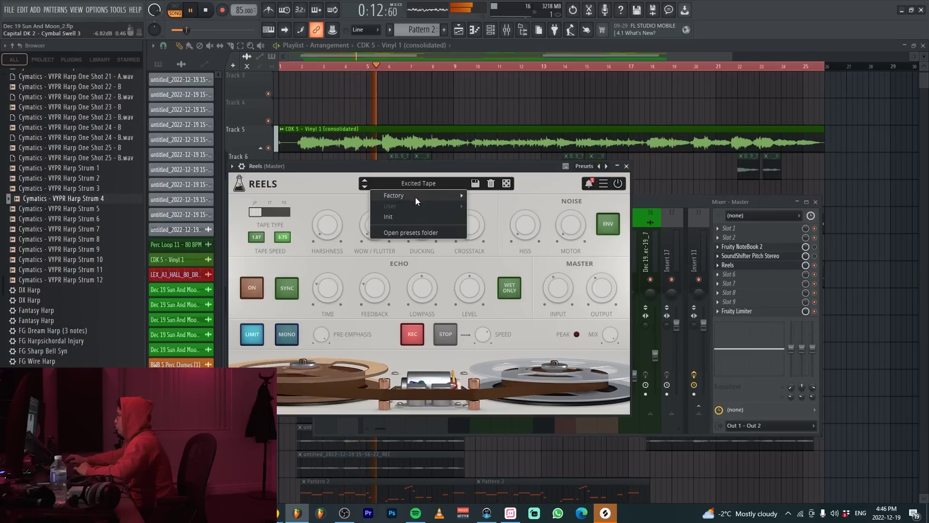
mouse_move(421, 196)
mouse_move(504, 207)
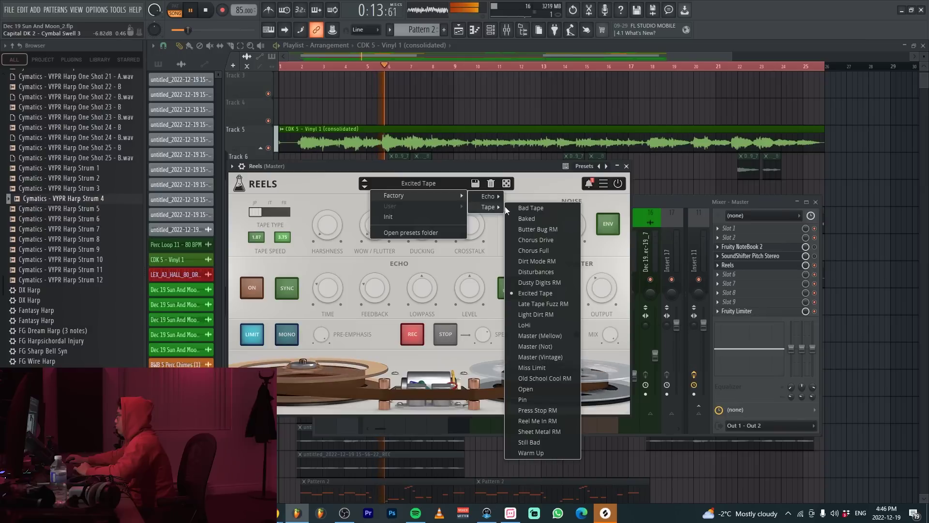
click(539, 218)
click(365, 187)
click(365, 187)
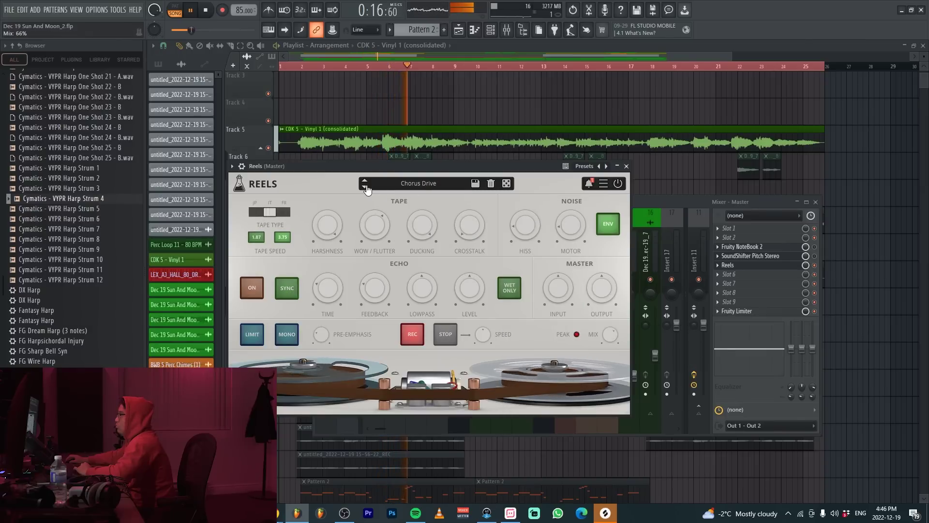
click(365, 187)
click(365, 187)
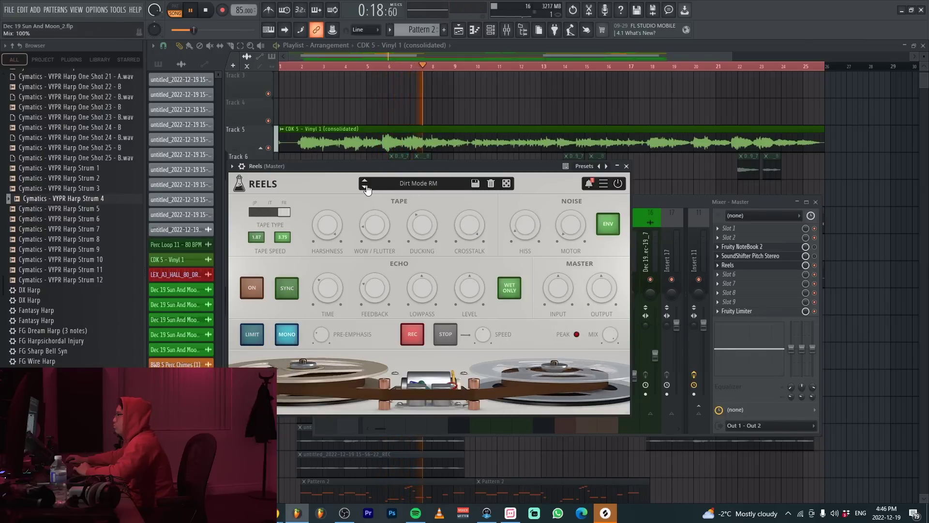
Step: Load the factory tape preset Master (Not) in Reels on the master channel
click(408, 188)
mouse_move(503, 209)
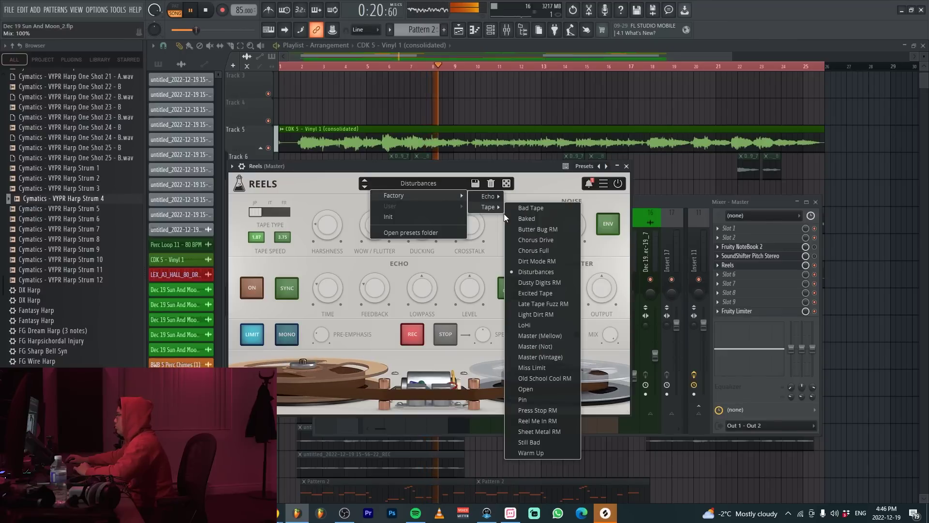
click(552, 356)
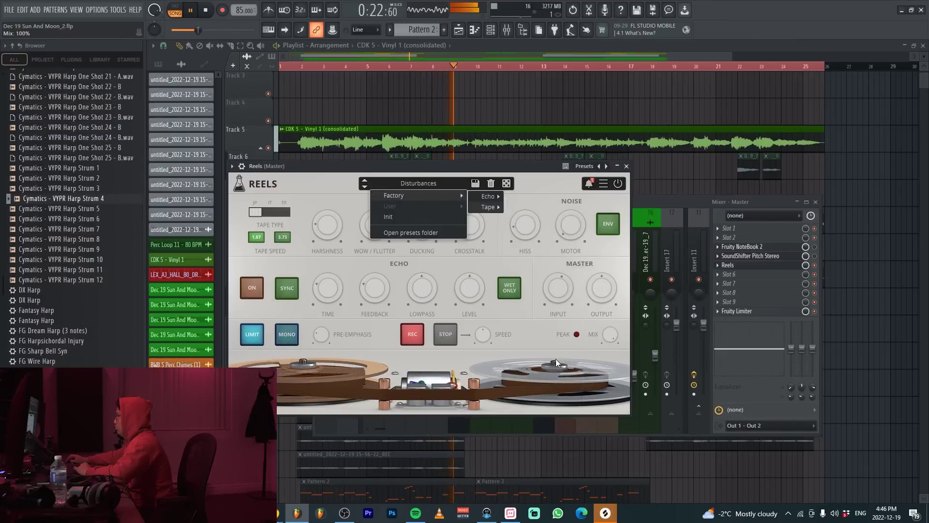
click(366, 182)
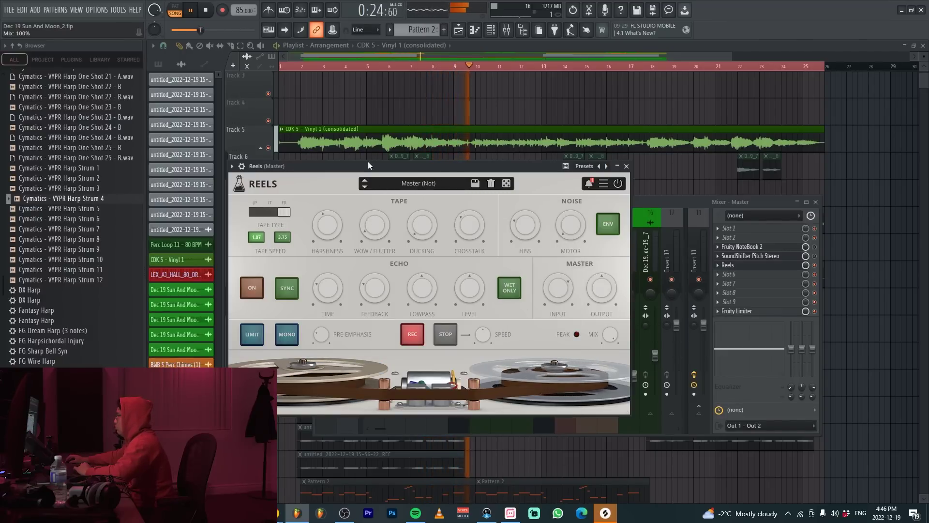
Step: Replay the arrangement from just before bar 2 and check the consolidated Track 5 clip's time-stretching settings
click(298, 66)
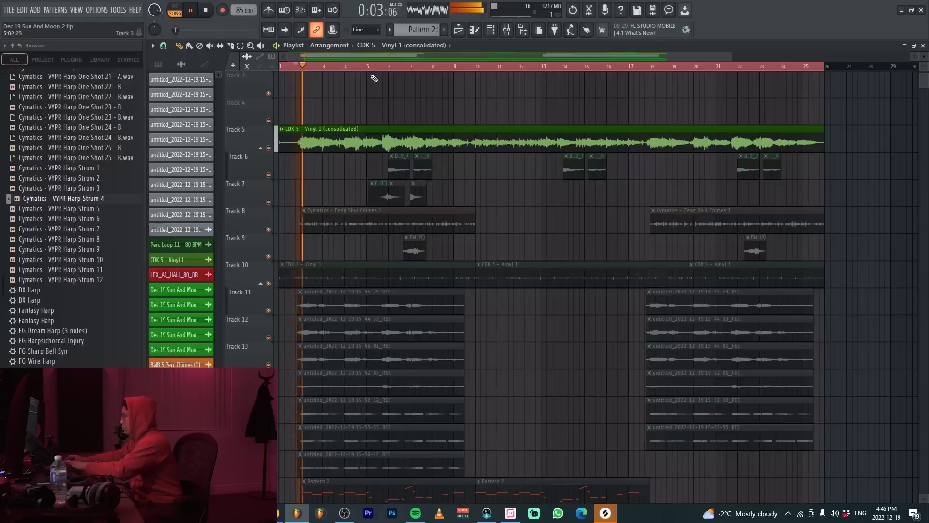
key(F9)
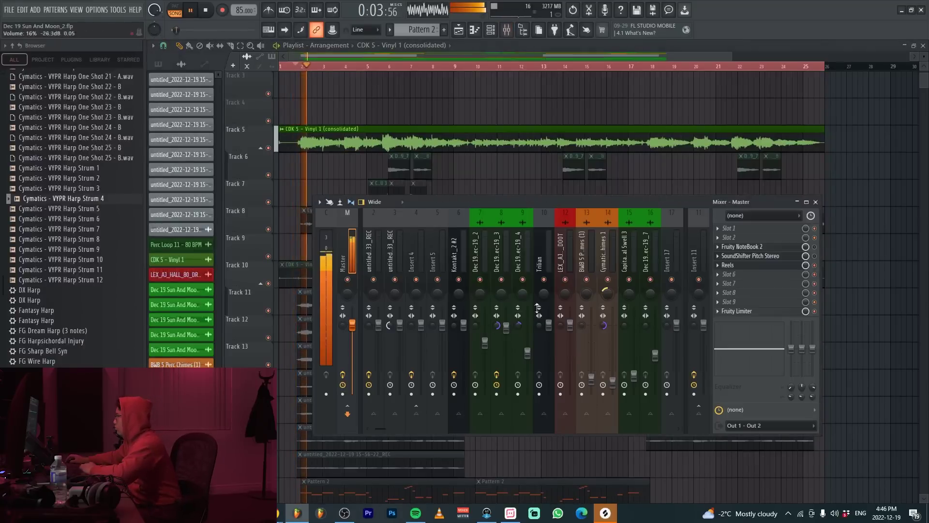
double_click(346, 139)
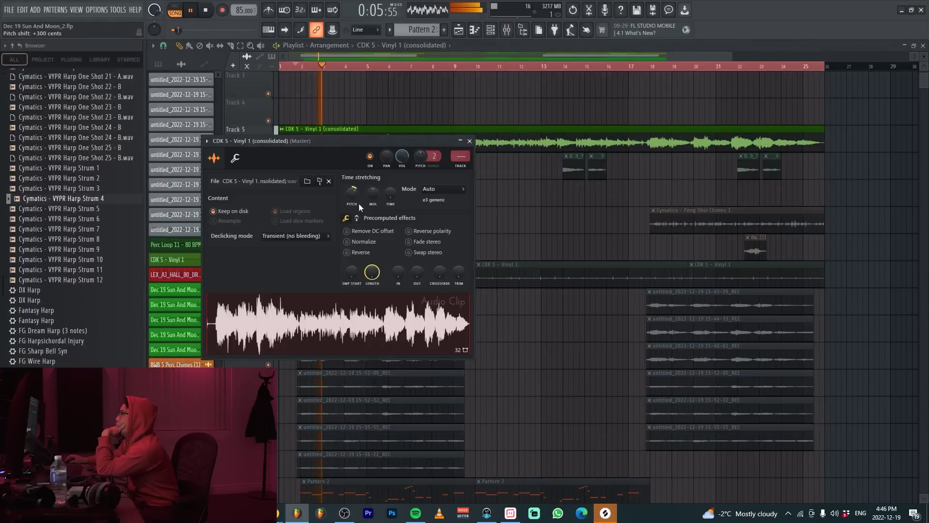
click(293, 67)
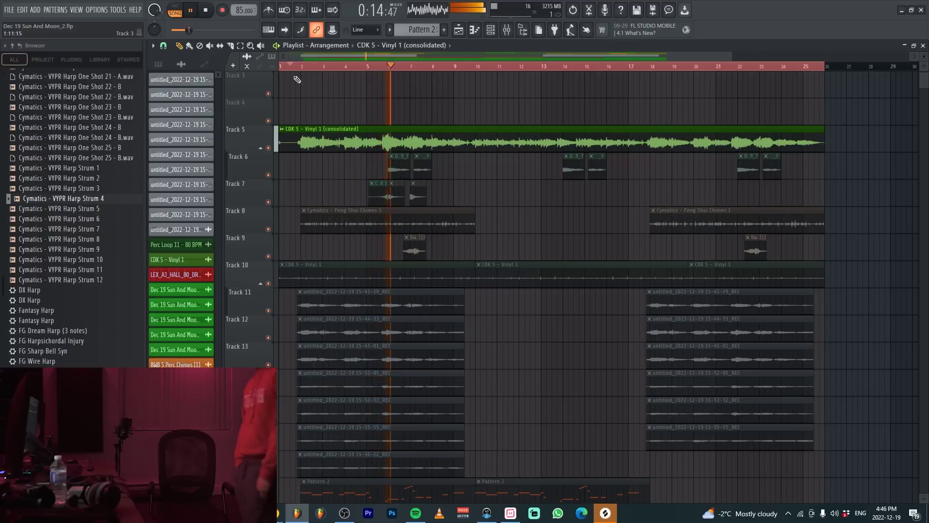
Step: Reopen Reels on the master channel and browse its factory presets
key(F9)
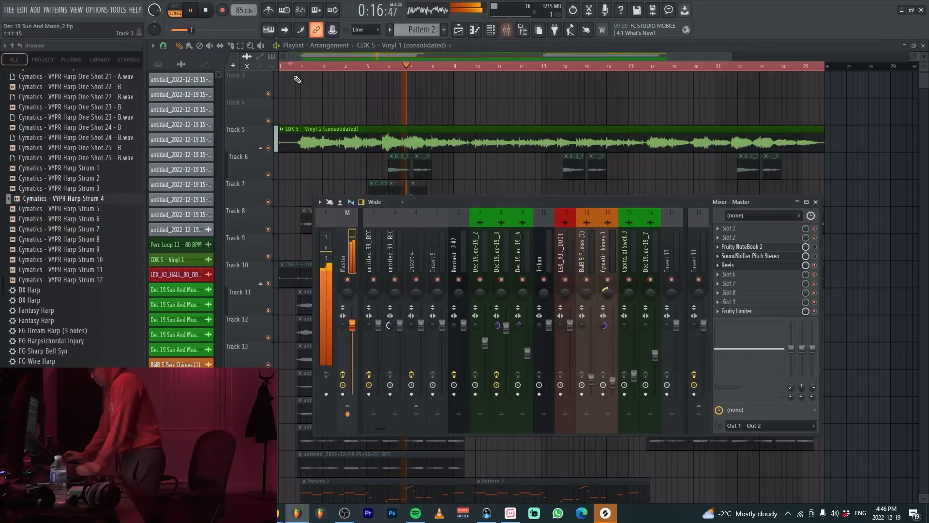
click(747, 266)
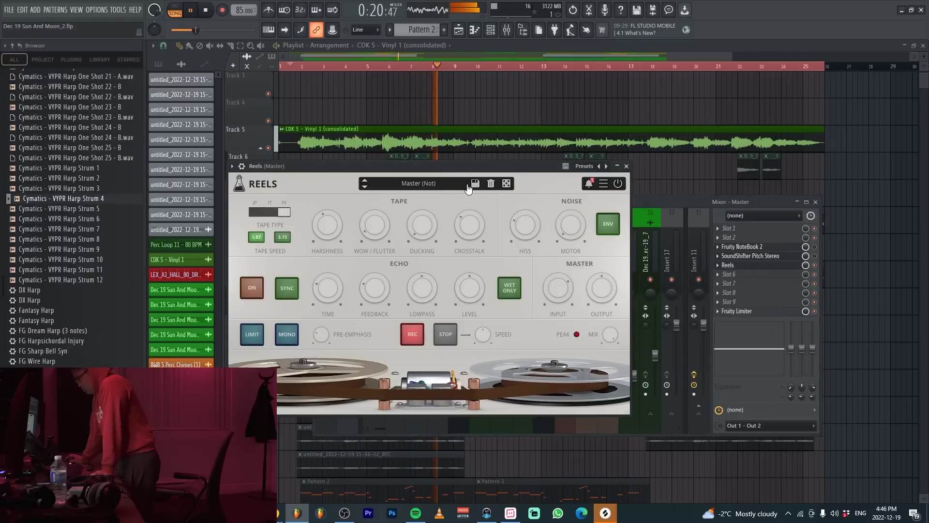
click(390, 184)
mouse_move(388, 194)
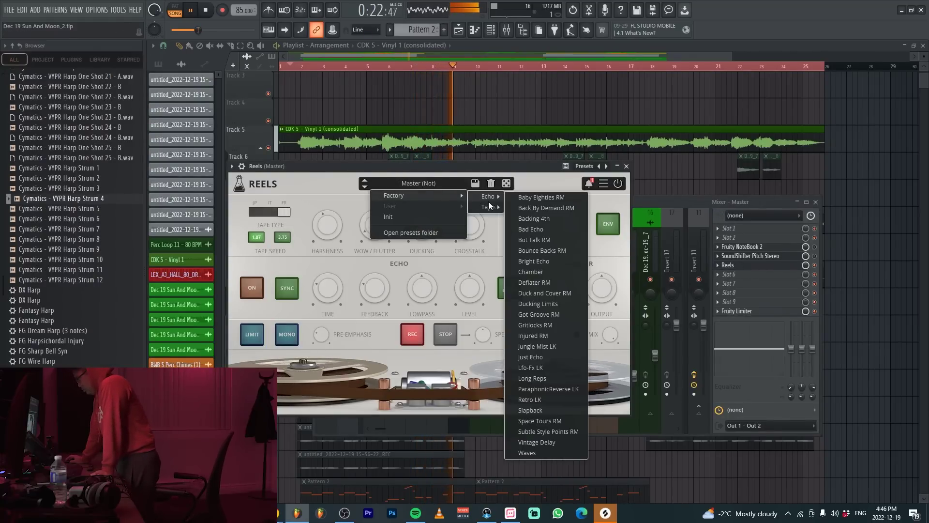